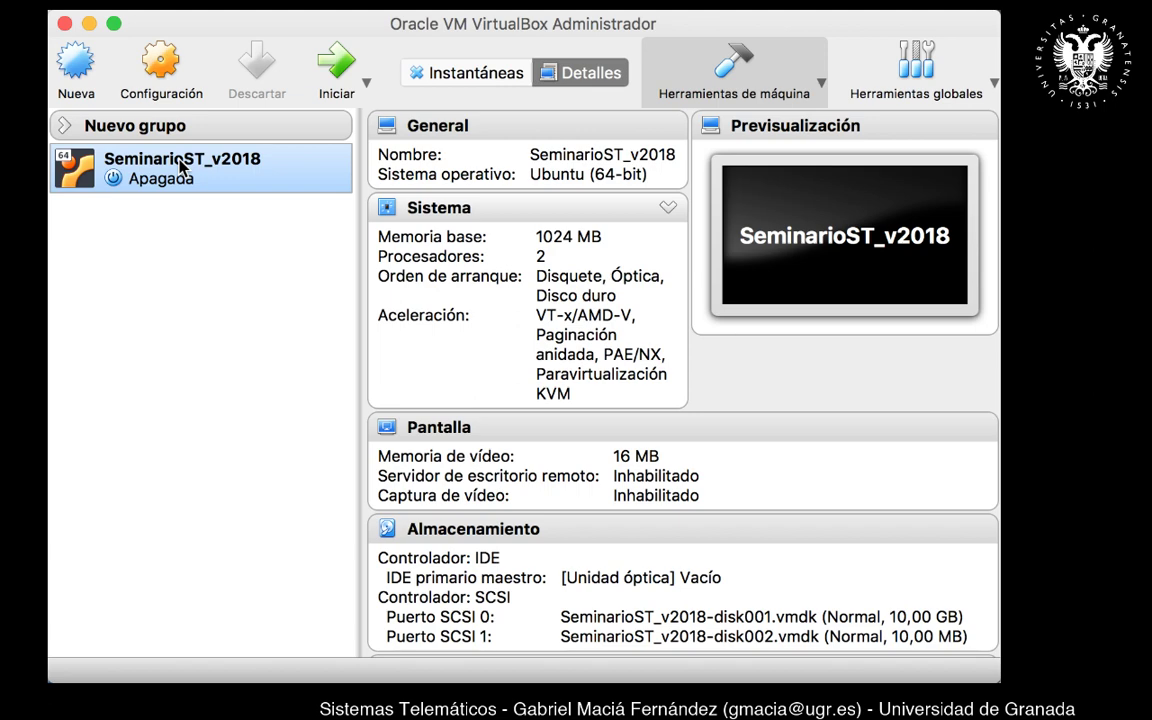
right_click(181, 166)
click(123, 276)
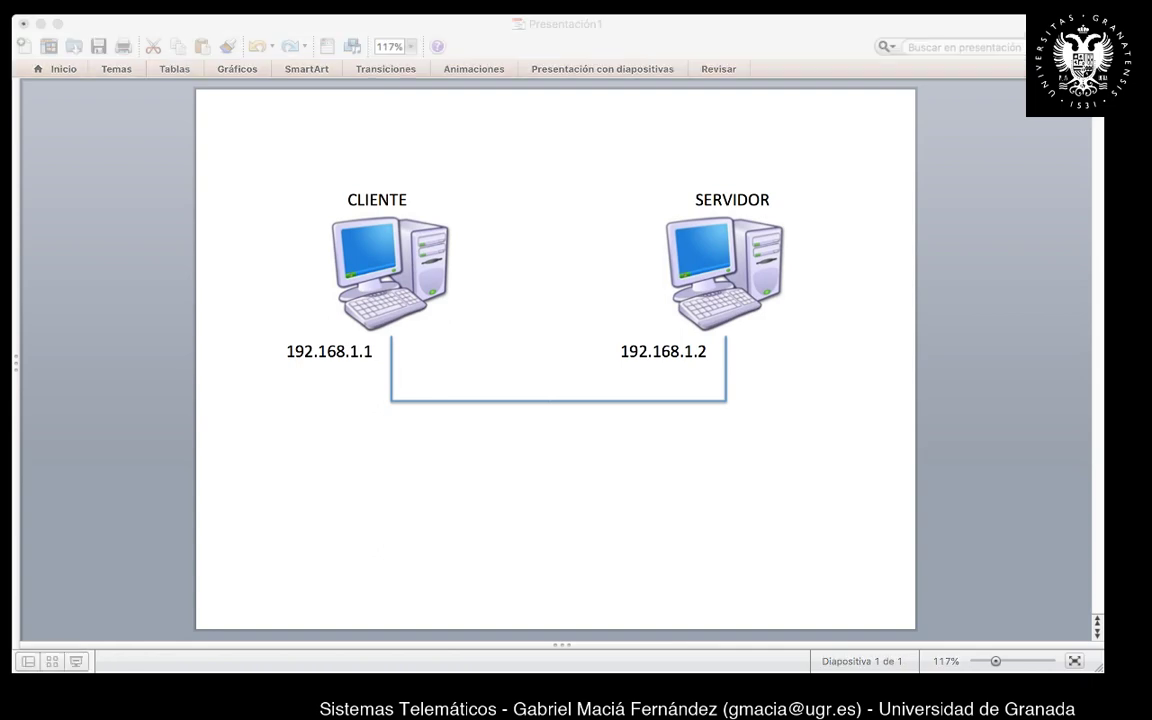
Step: Switch to VirtualBox and make a linked clone of SeminarioST_v2018 named Cliente, reinitializing the MAC addresses of all network cards
key(super+Tab)
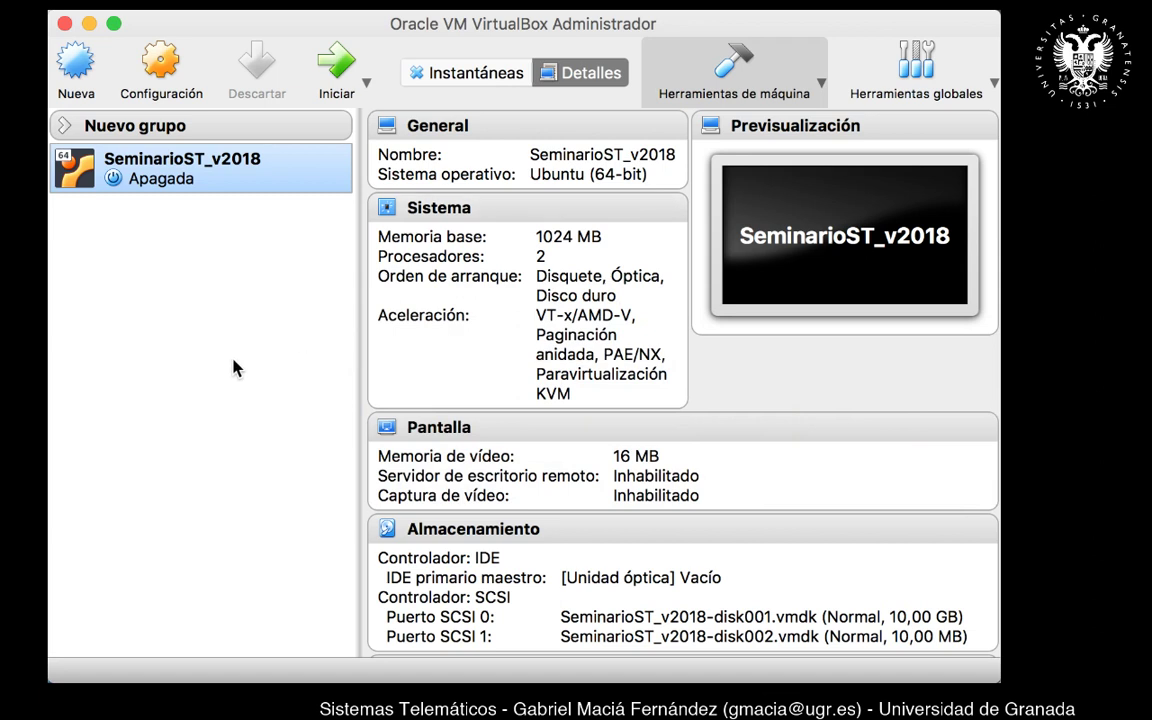
right_click(205, 174)
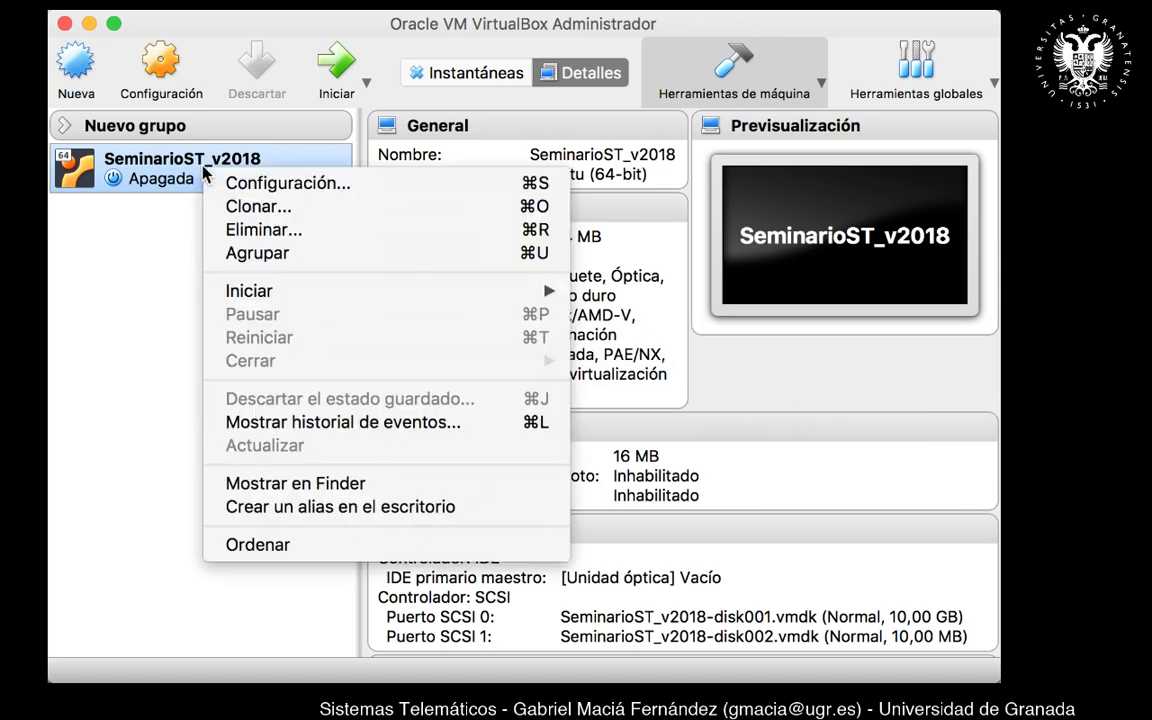
click(241, 207)
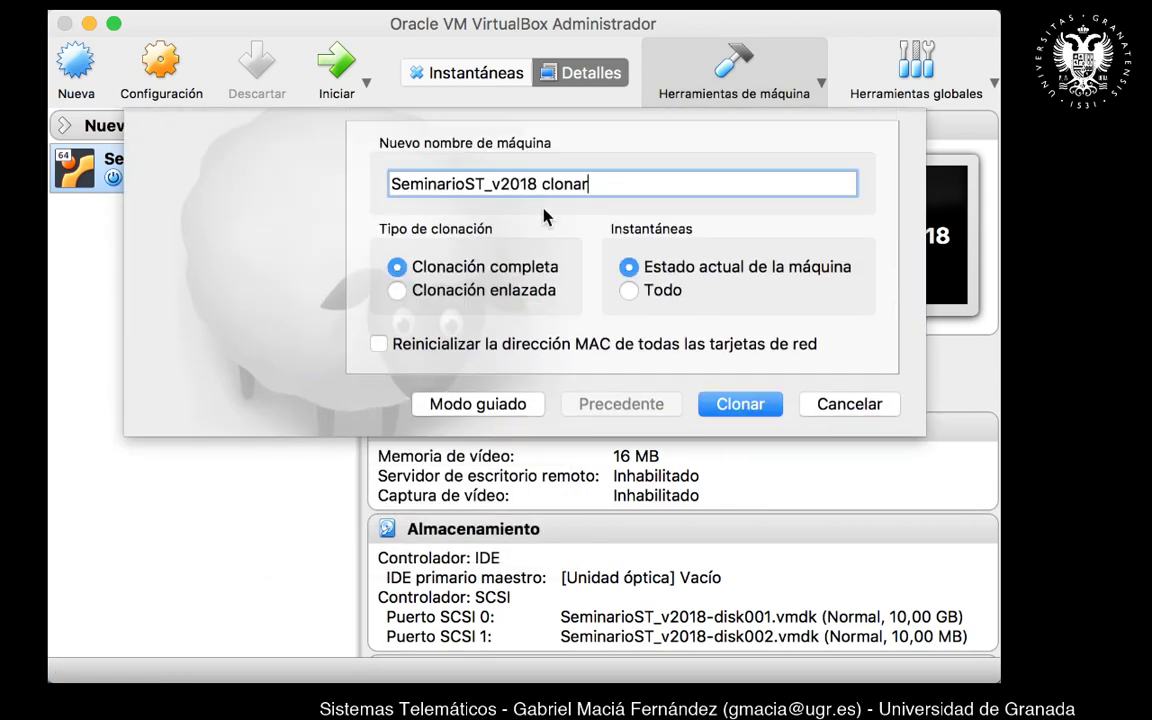
drag(600, 184, 379, 188)
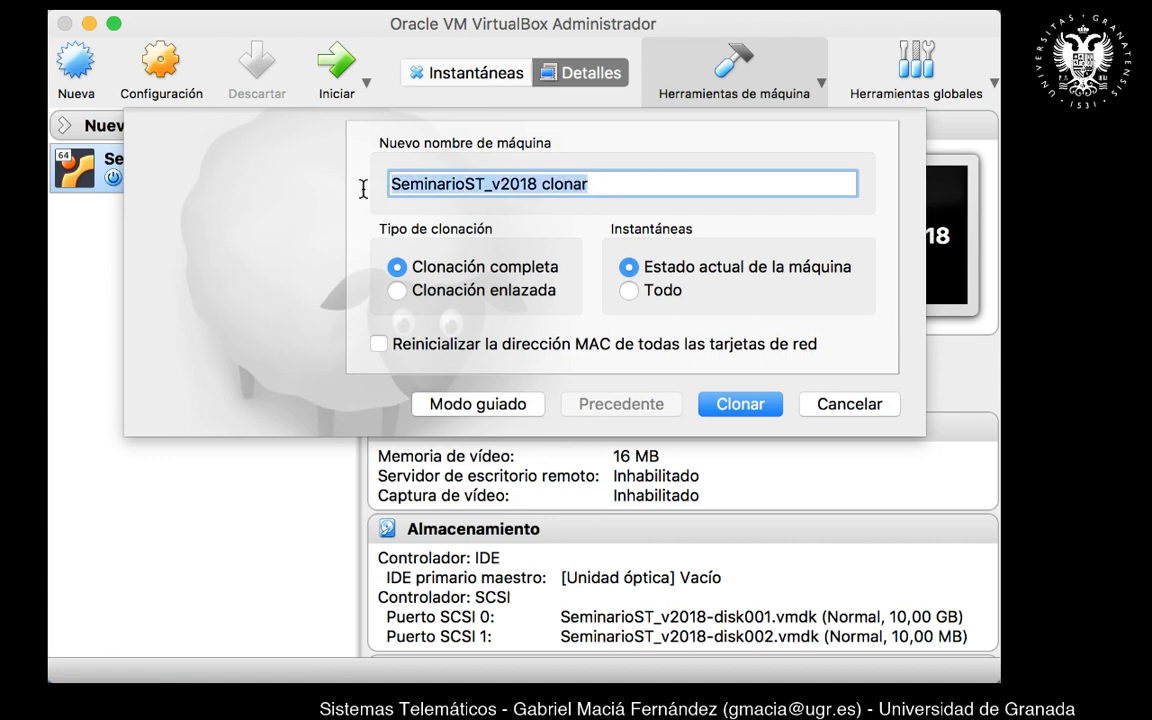
text(Cliente)
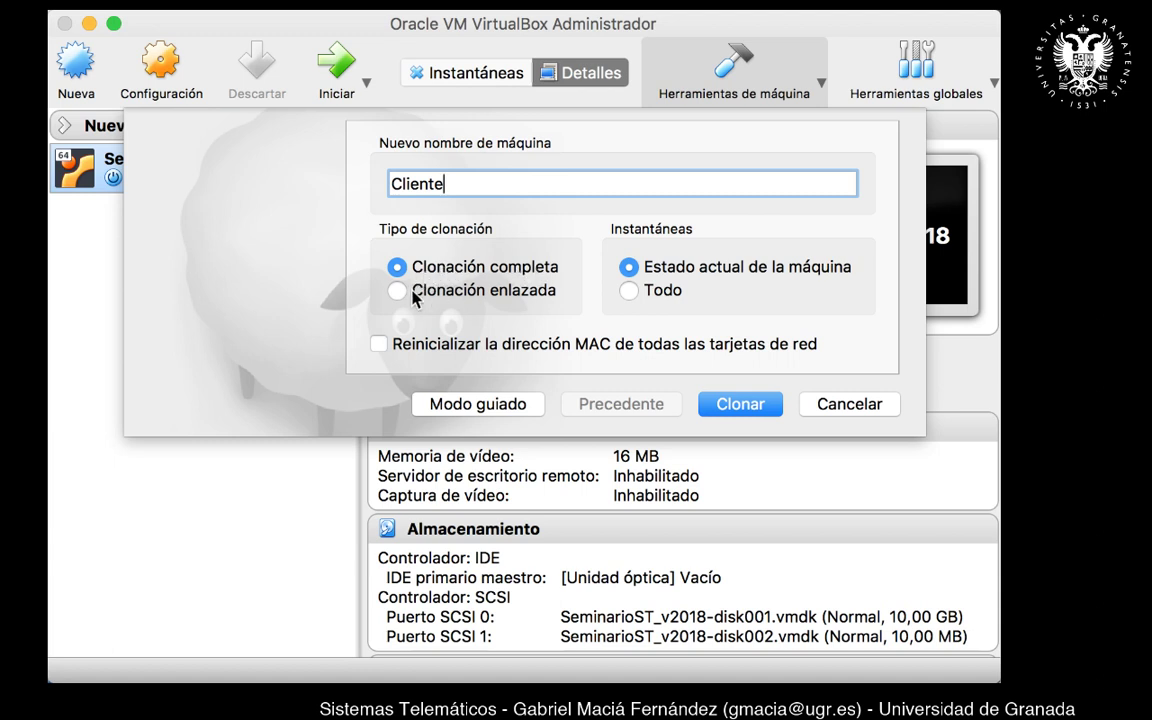
click(397, 291)
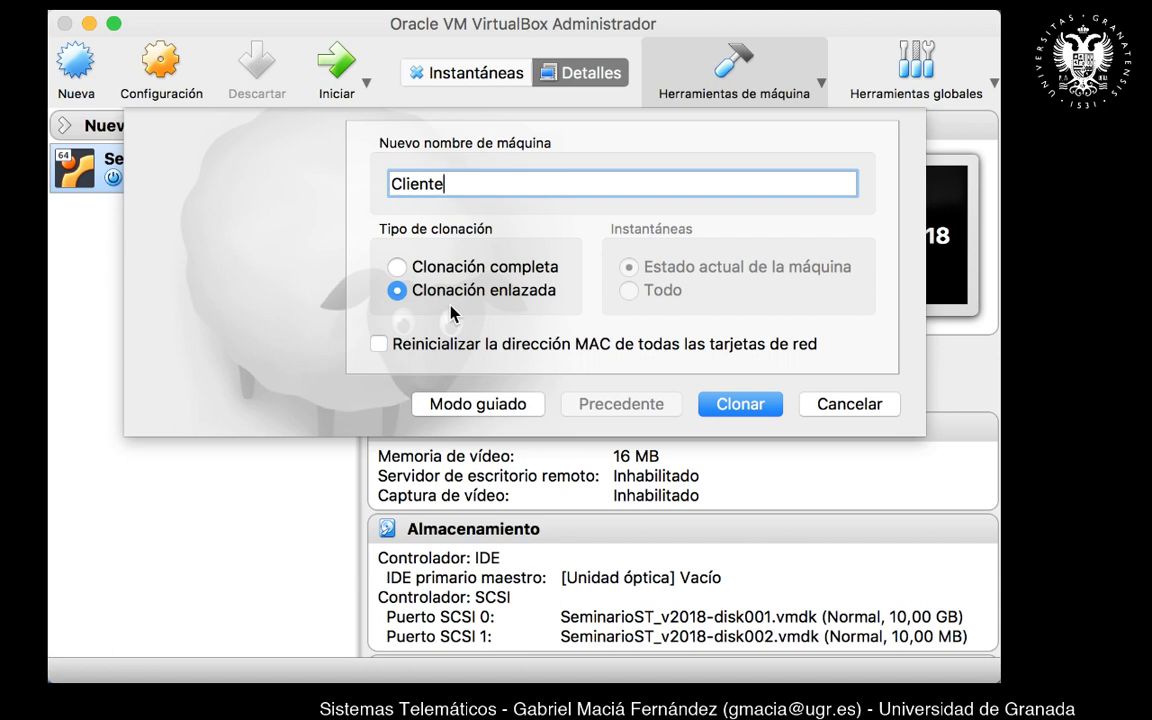
click(380, 346)
click(753, 405)
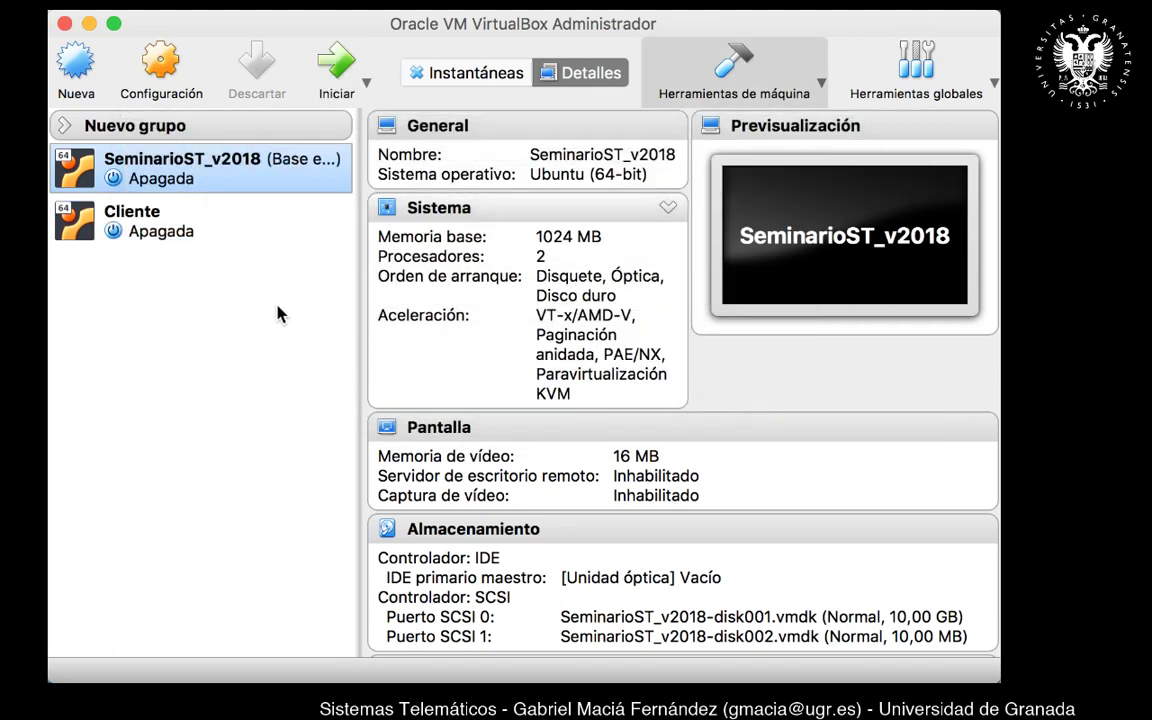
Step: Make another linked clone of SeminarioST_v2018 named Servidor, reinitializing the MAC addresses of all network cards
click(147, 234)
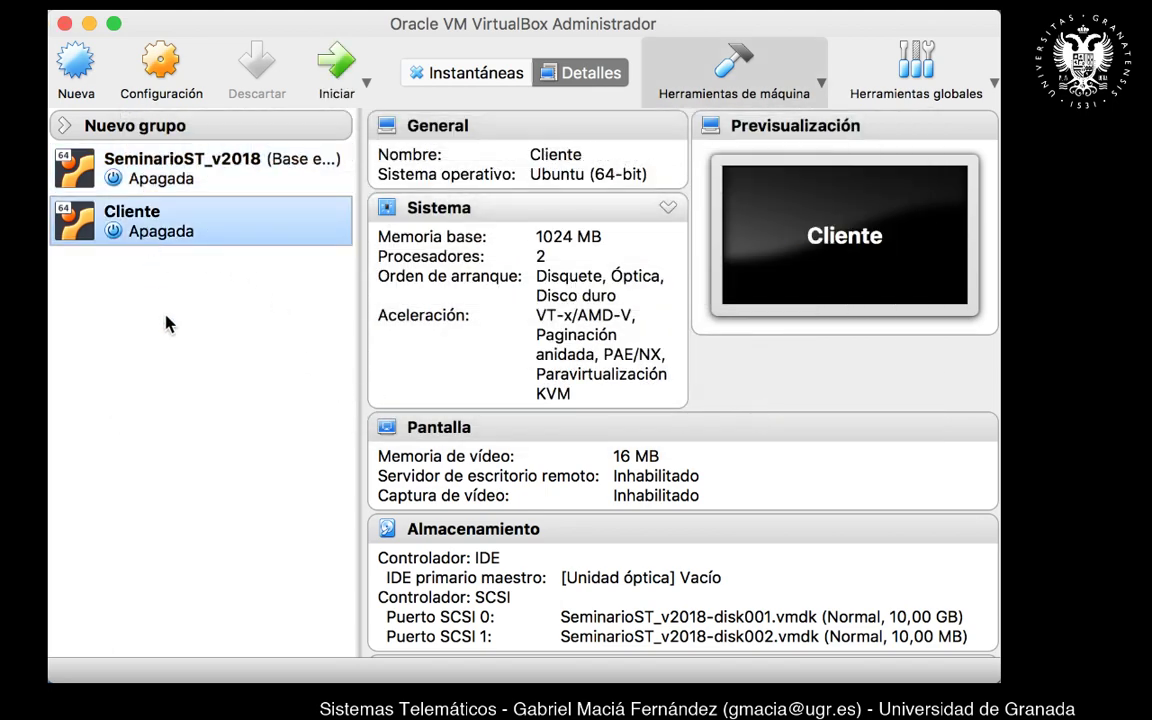
click(172, 161)
right_click(172, 162)
click(220, 204)
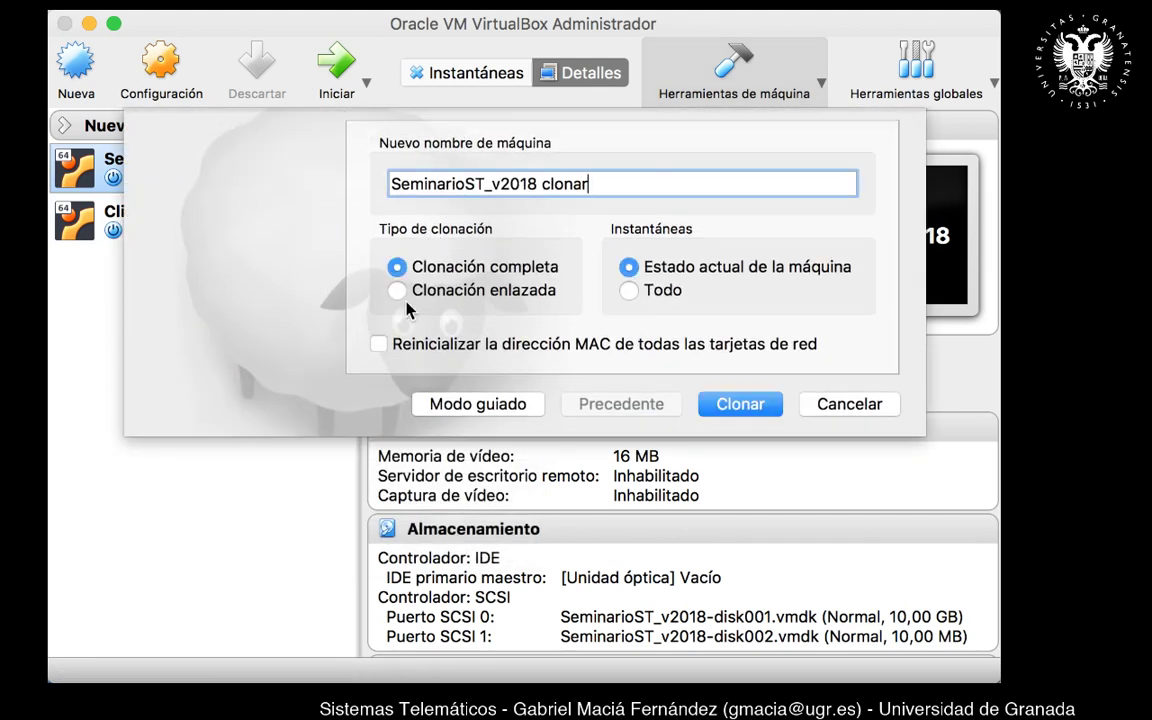
click(397, 291)
drag(590, 184, 362, 178)
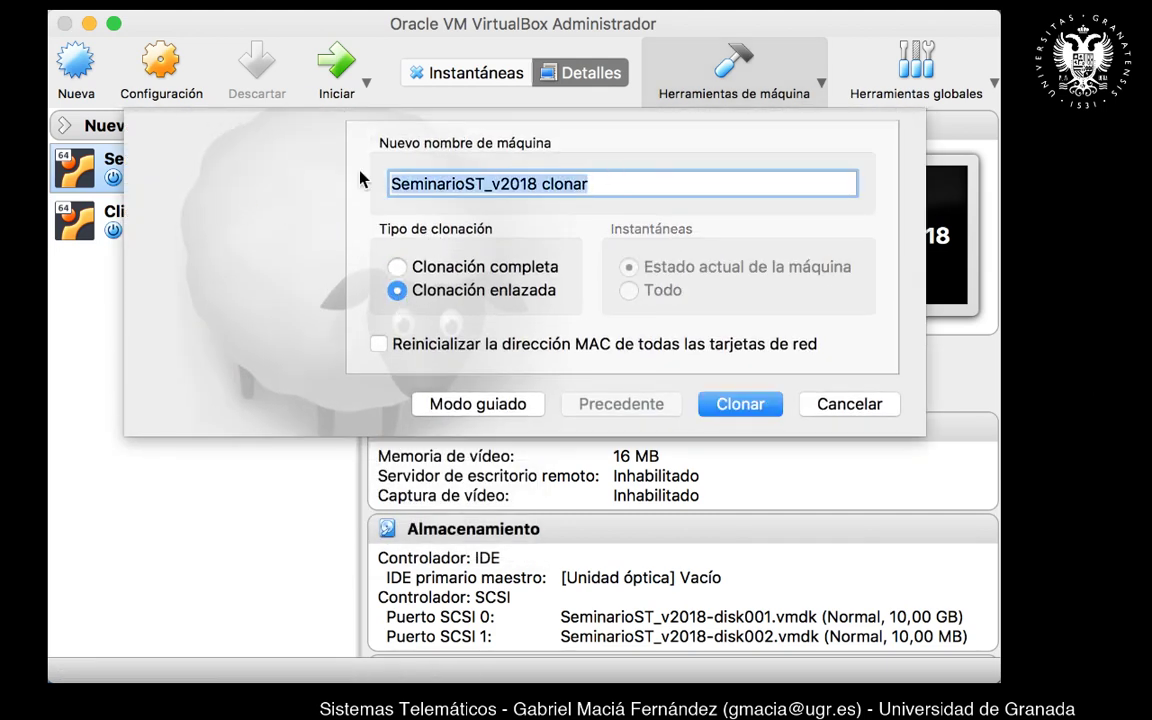
text(Servidor)
click(379, 344)
click(740, 405)
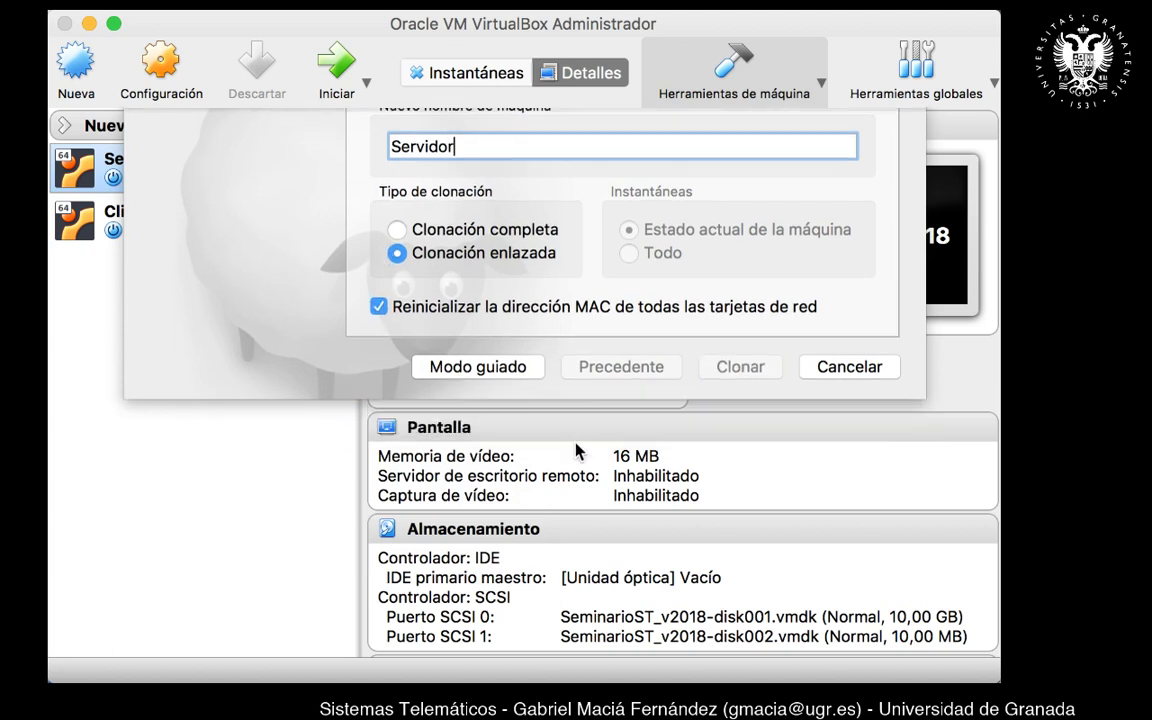
click(168, 260)
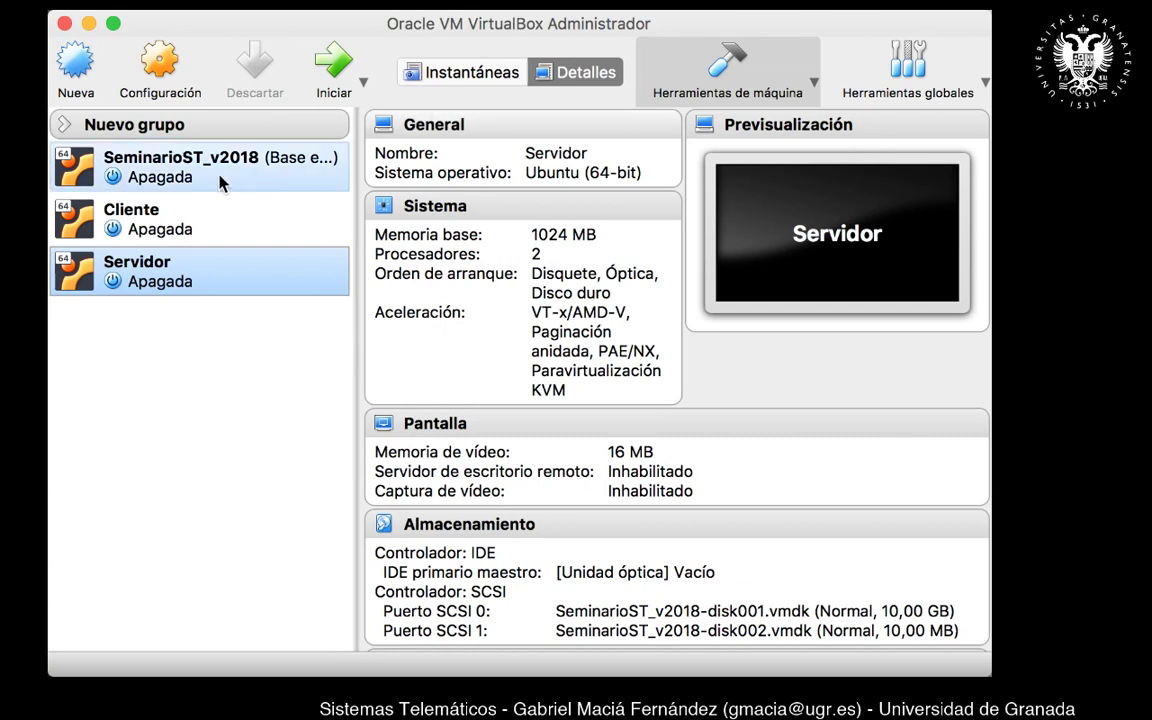
shift+click(180, 212)
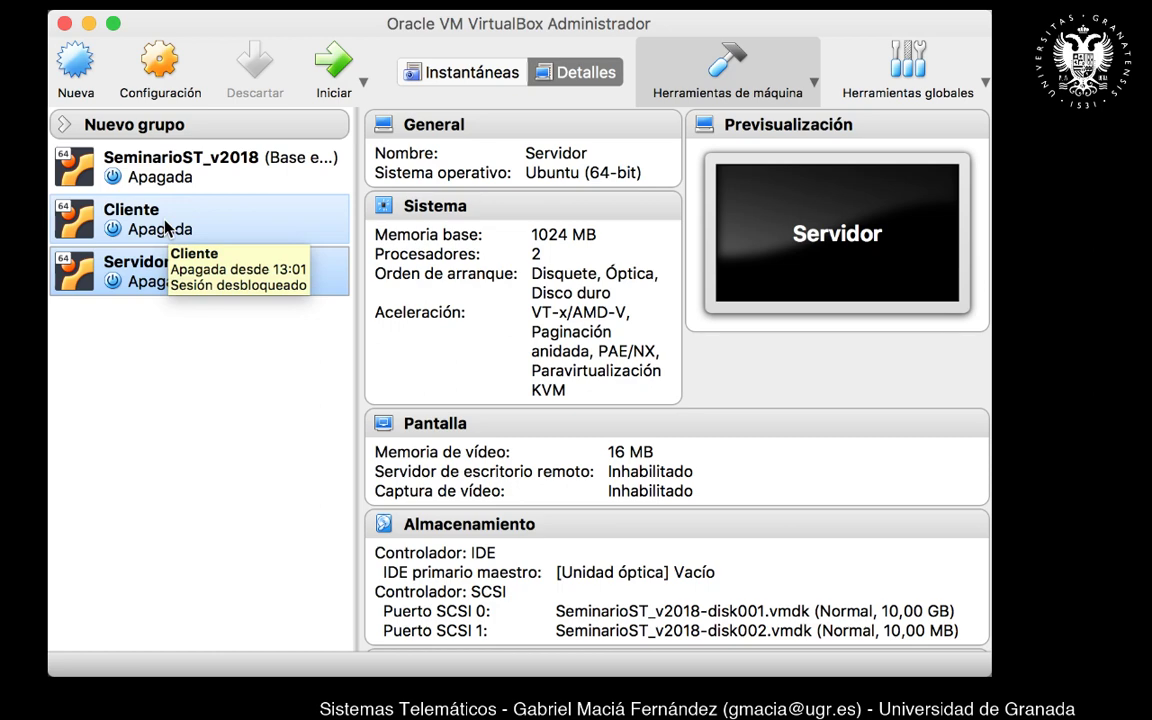
super+click(167, 228)
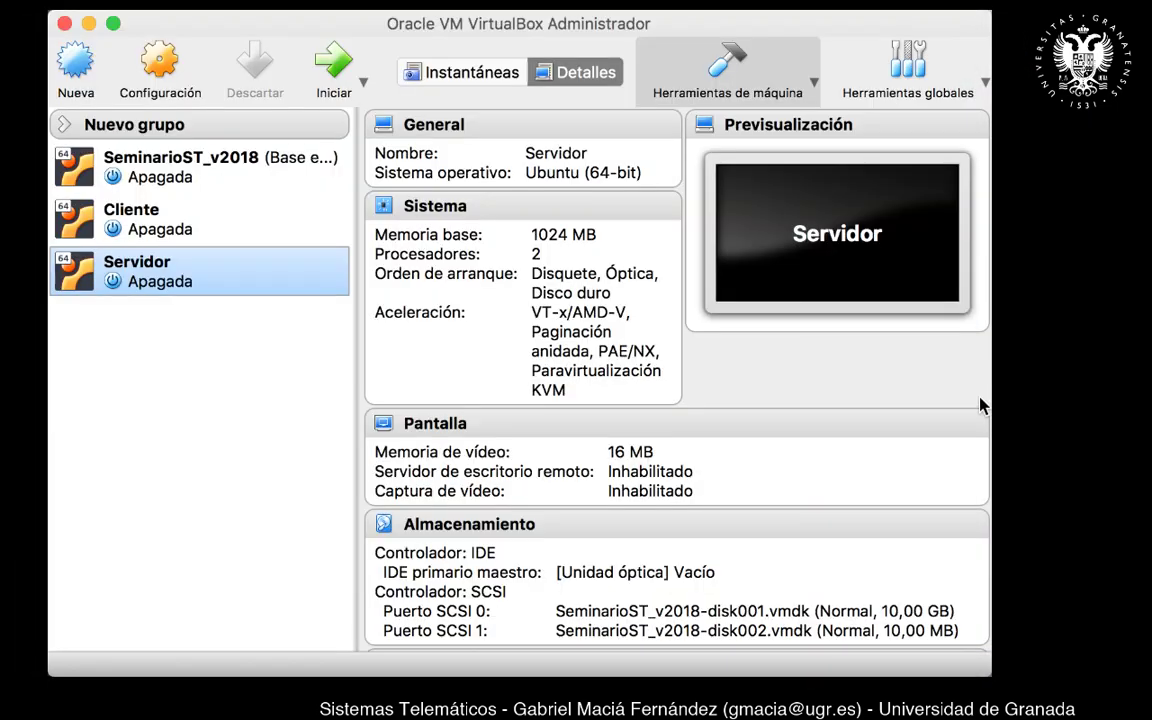
Step: Open the network settings of the Cliente machine and review its four adapters, finishing on Adaptador 2
click(150, 212)
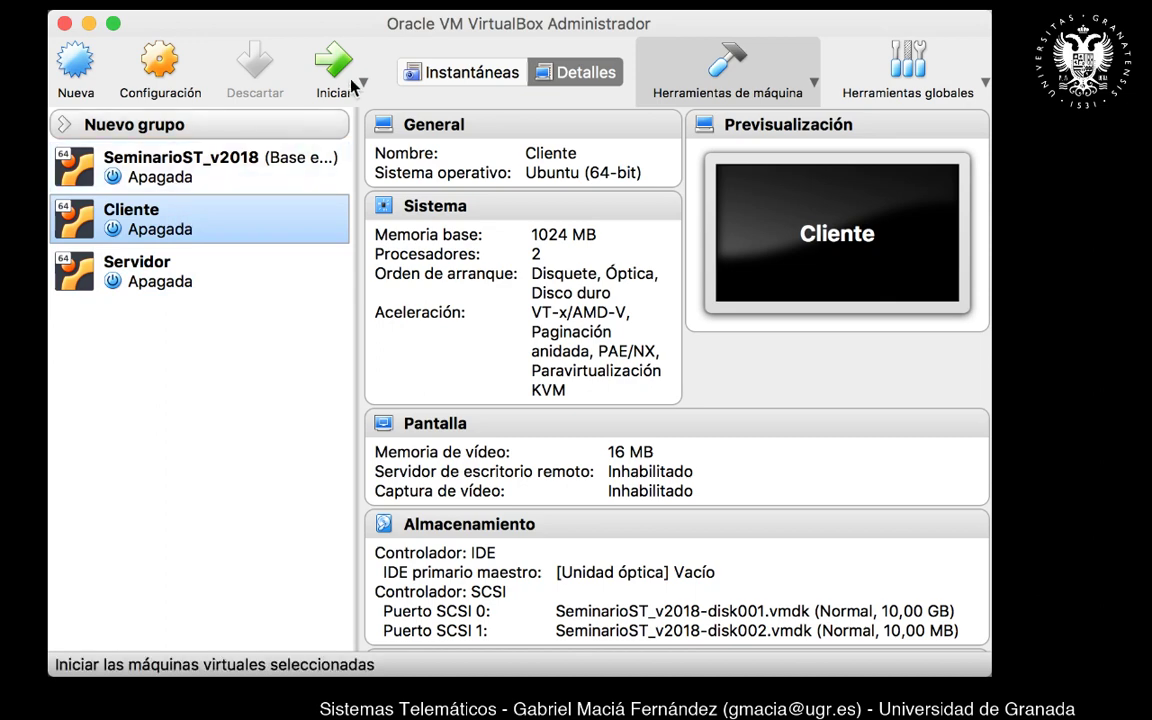
click(157, 88)
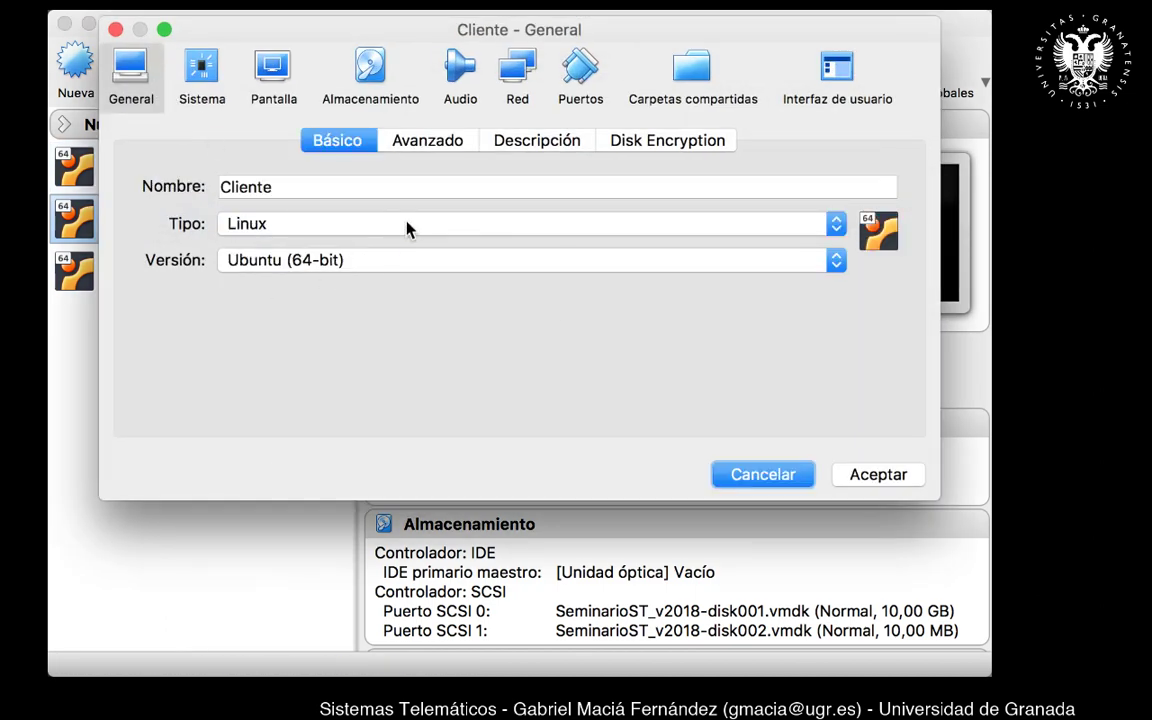
click(522, 82)
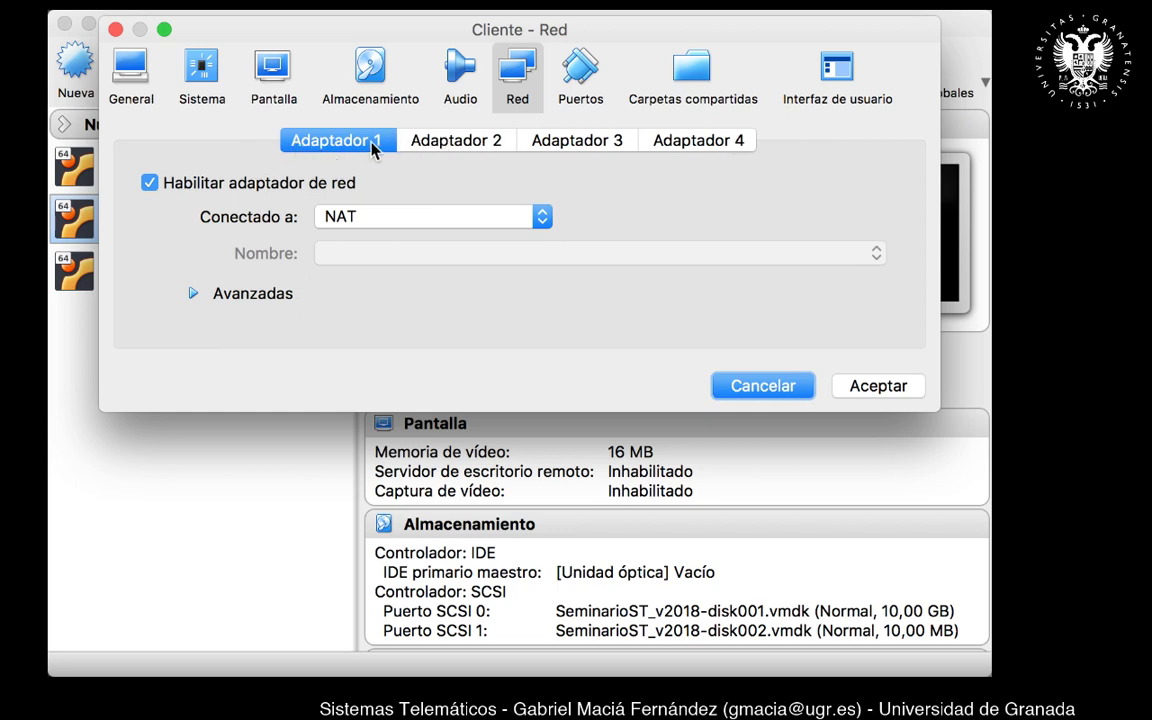
click(452, 141)
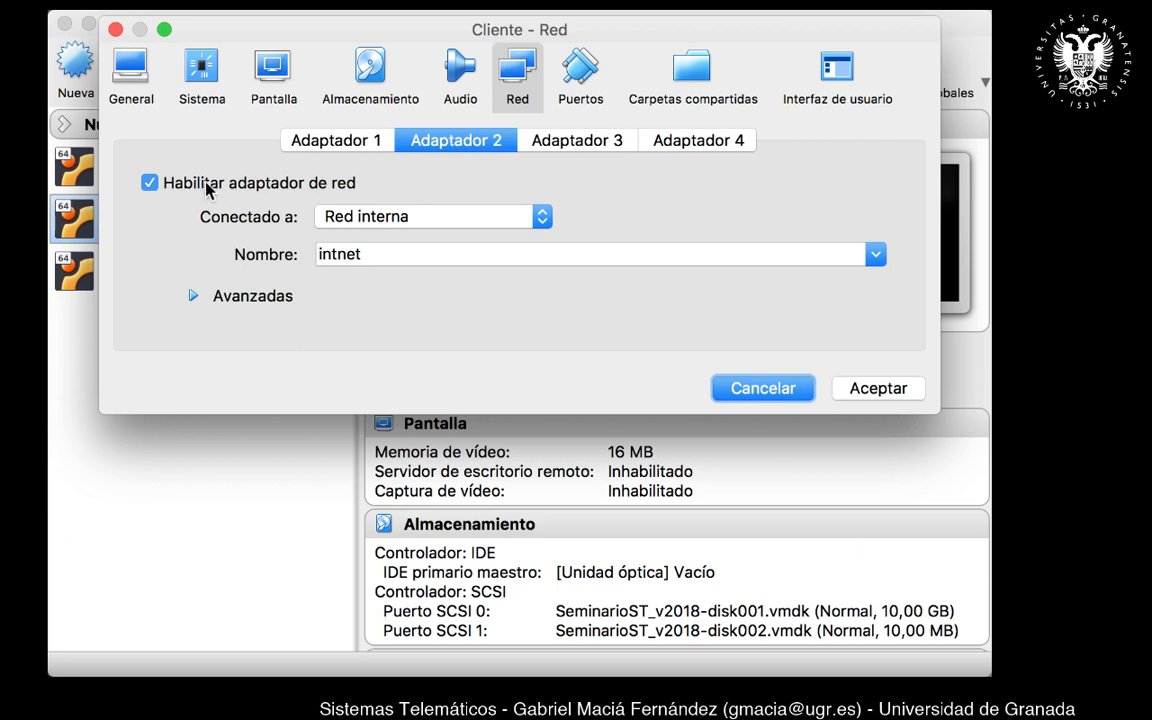
click(597, 142)
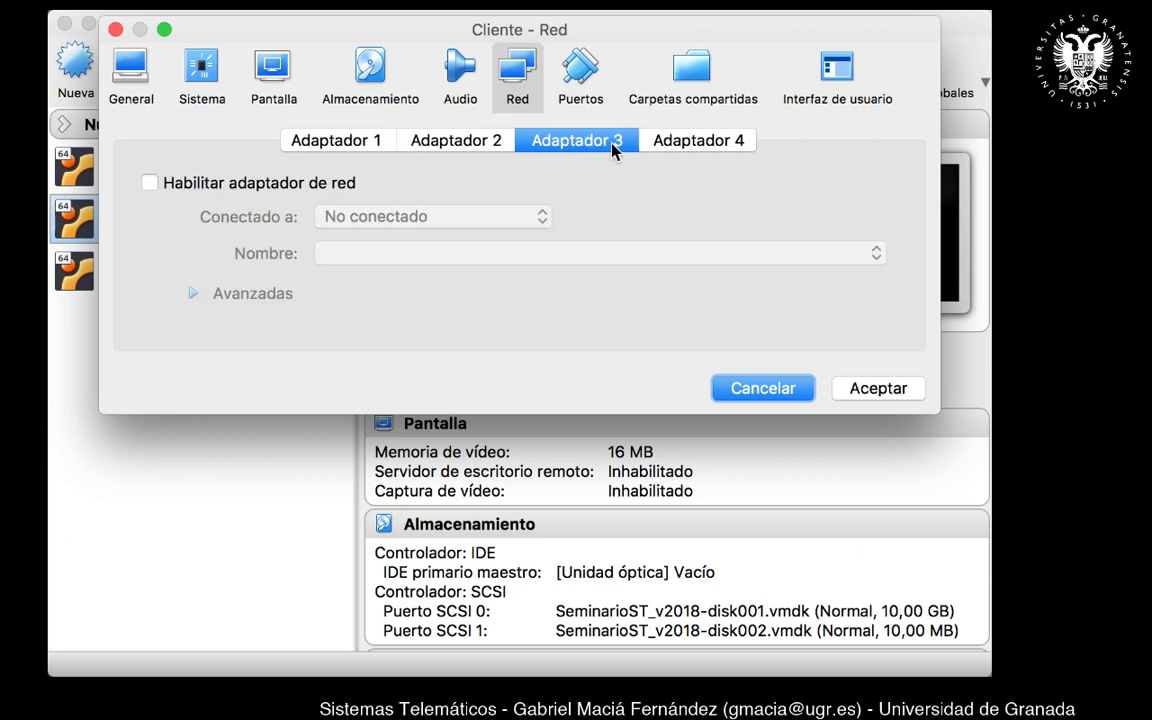
click(712, 143)
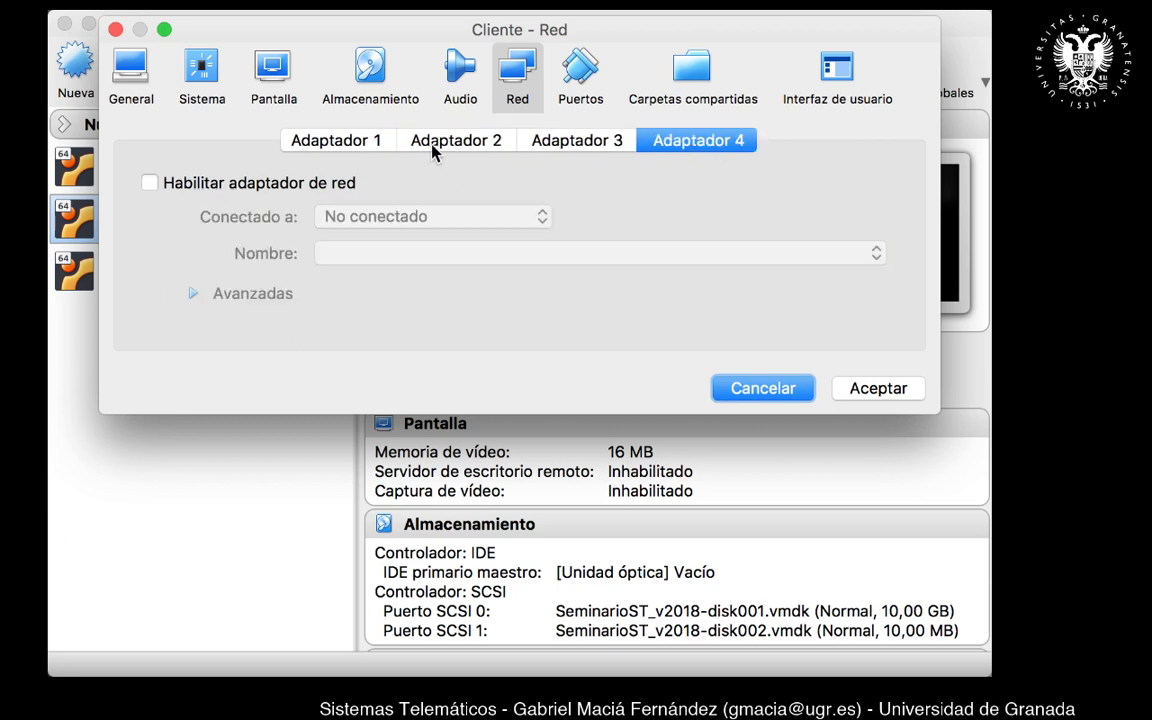
click(340, 141)
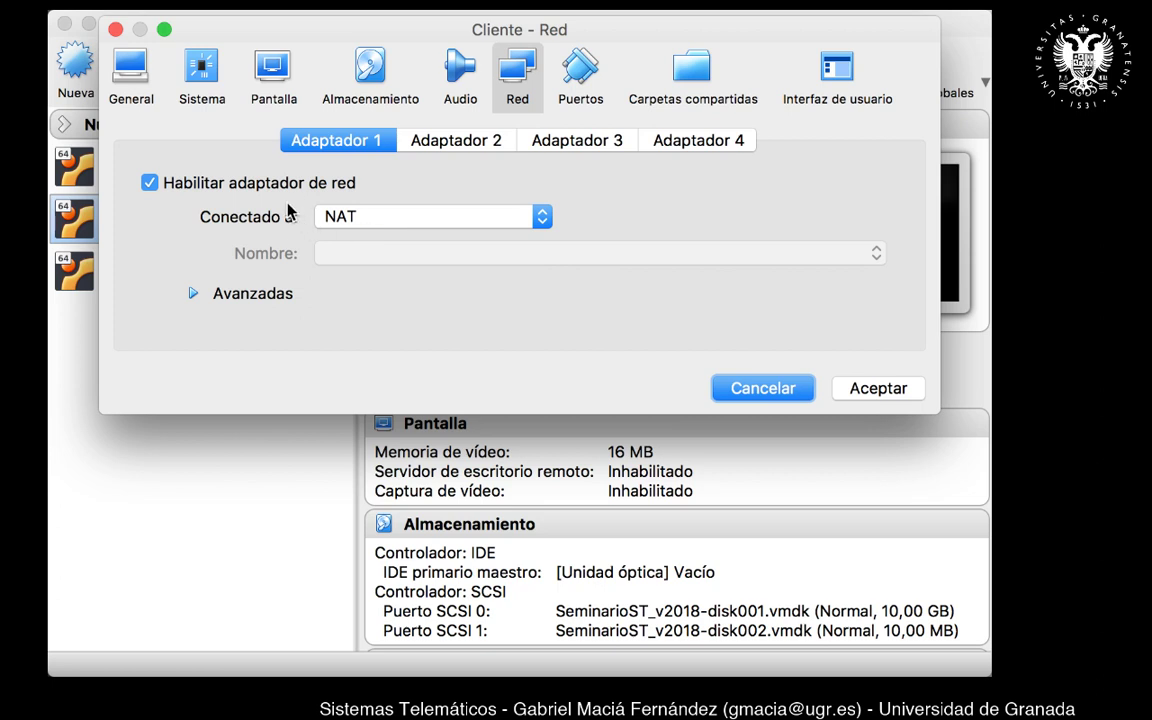
click(447, 142)
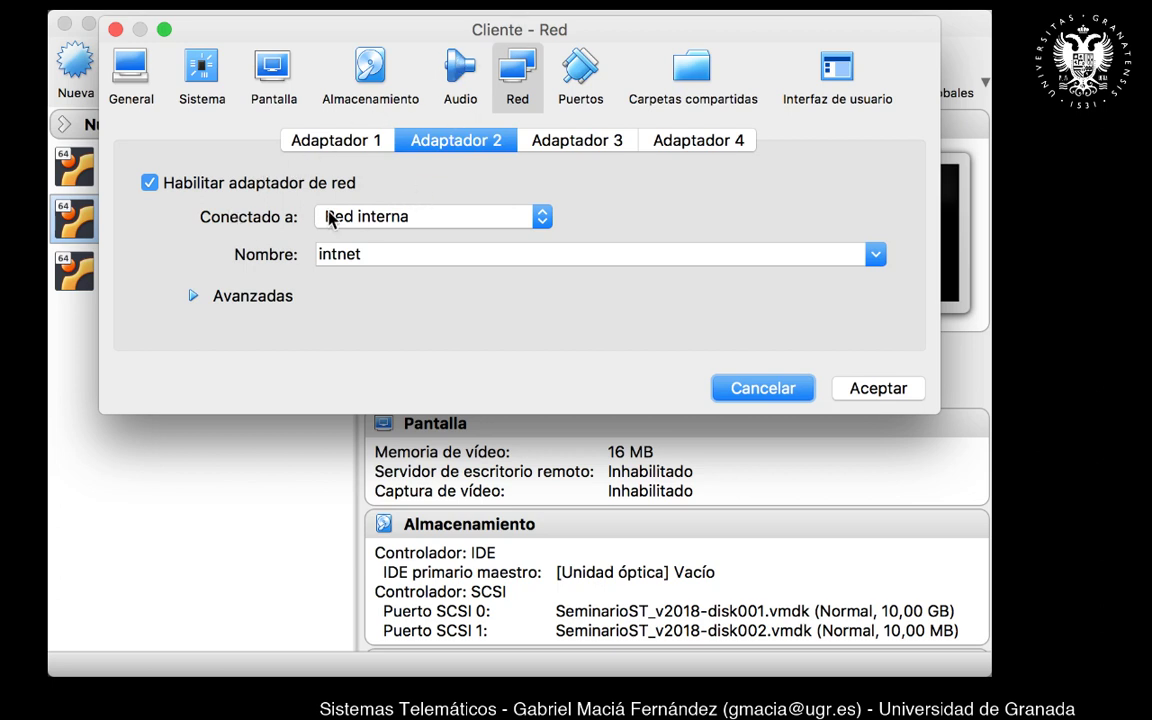
Step: Try connecting Cliente's Adaptador 2 as Adaptador sólo-anfitrión and return it to Red interna
click(326, 220)
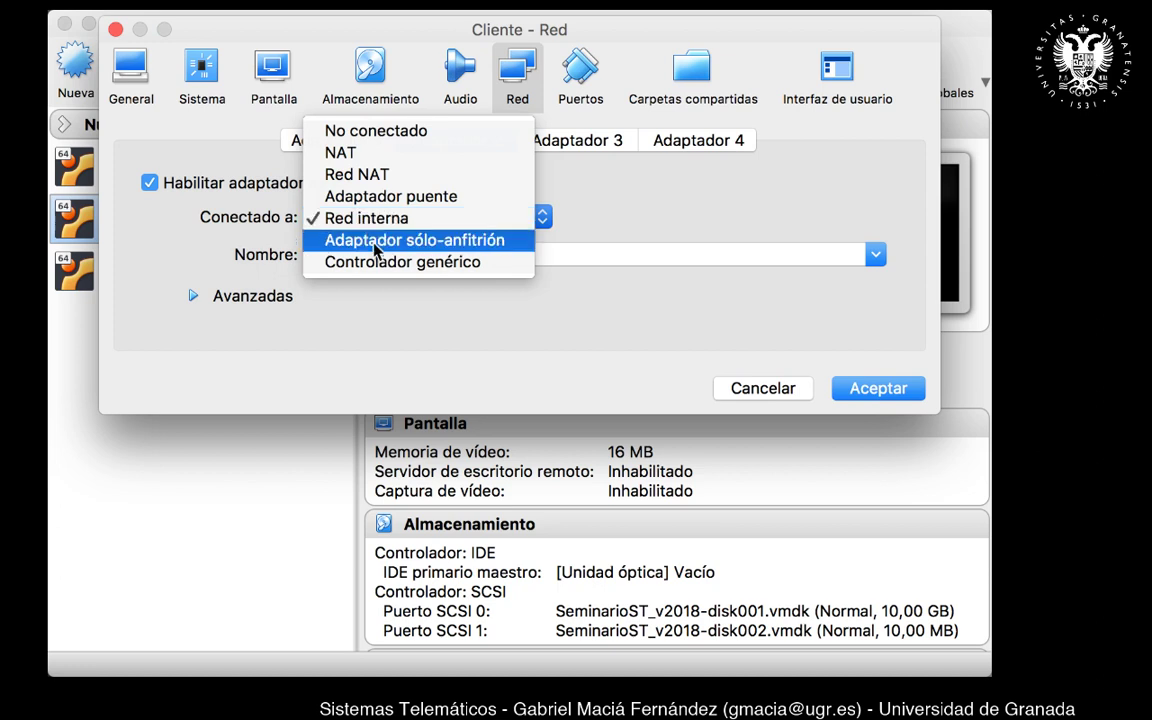
click(376, 241)
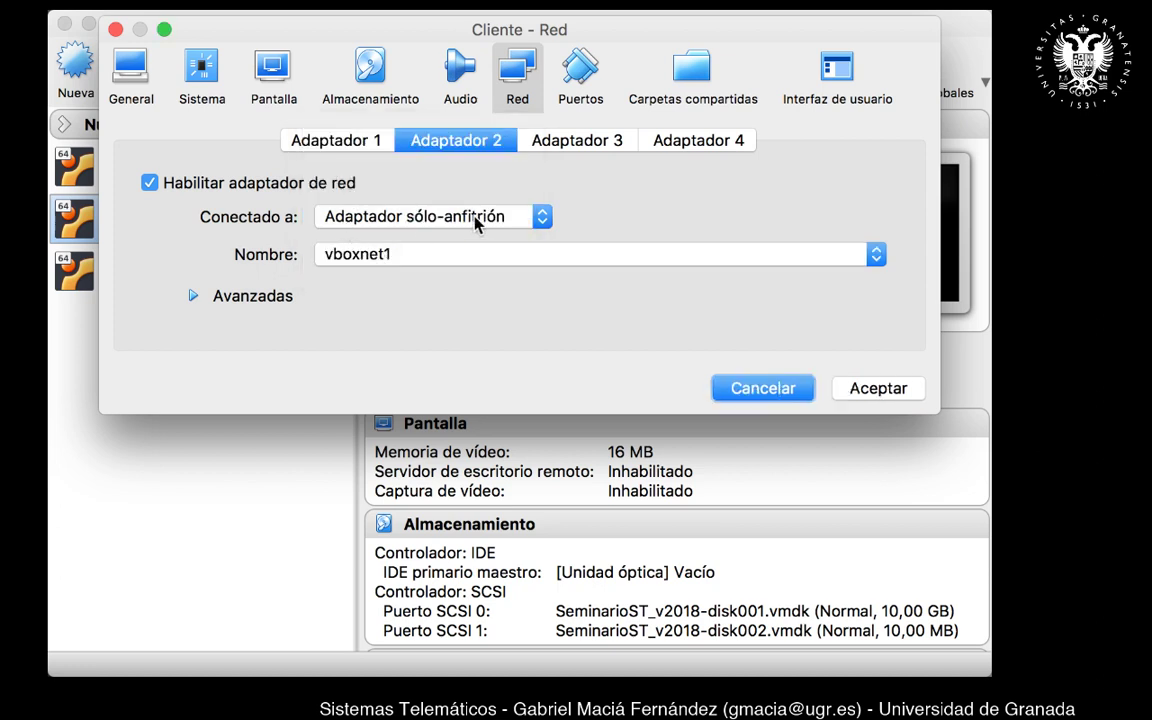
click(422, 218)
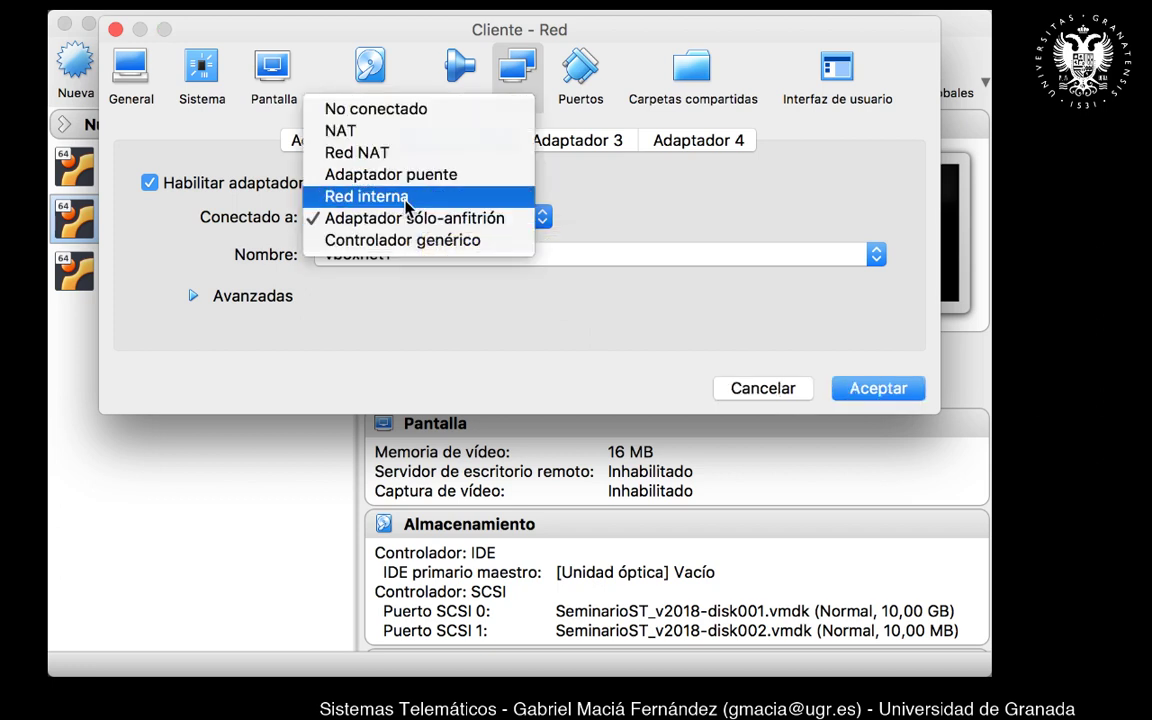
click(407, 197)
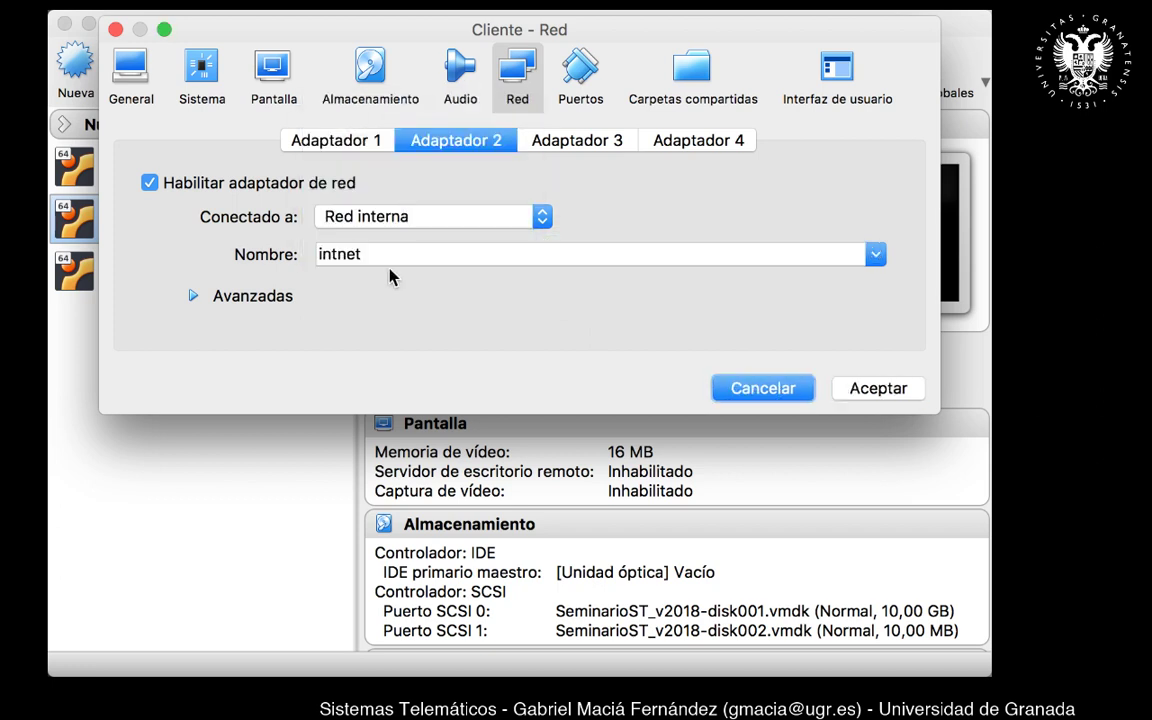
Step: Name the internal network of Cliente's Adaptador 2 seminario and accept the settings
drag(391, 257, 253, 265)
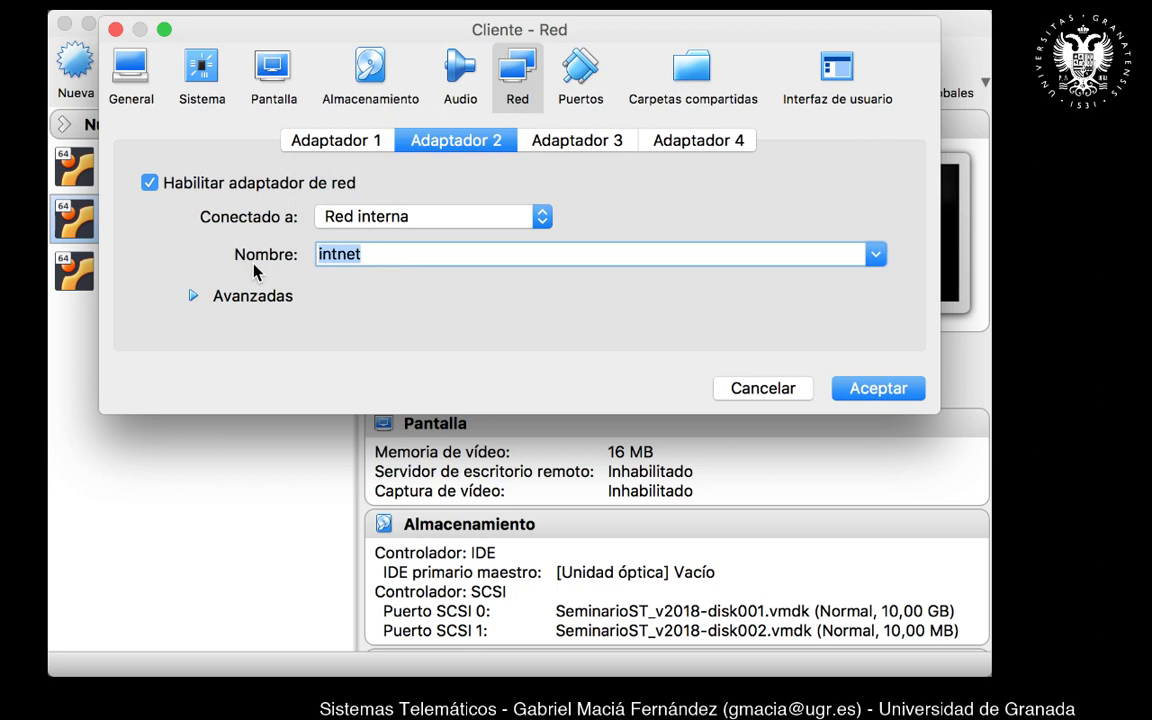
text(seminario)
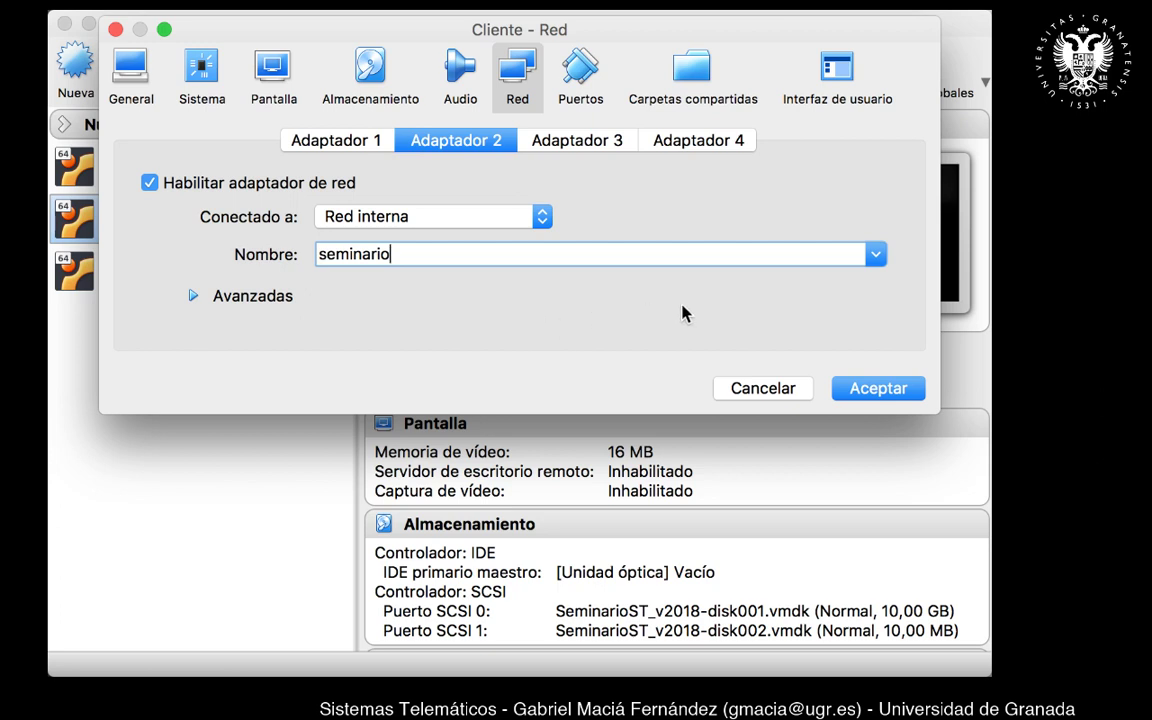
click(873, 391)
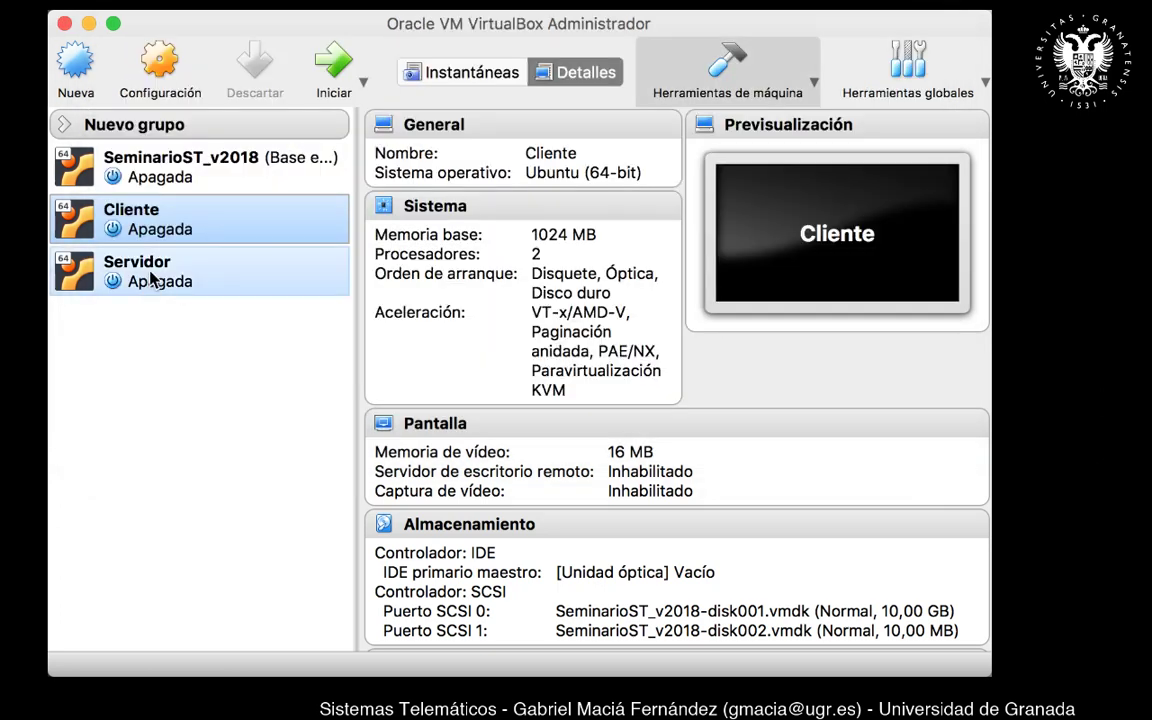
Step: Open the network settings of the Servidor machine and review its adapters, finishing on Adaptador 2
click(152, 278)
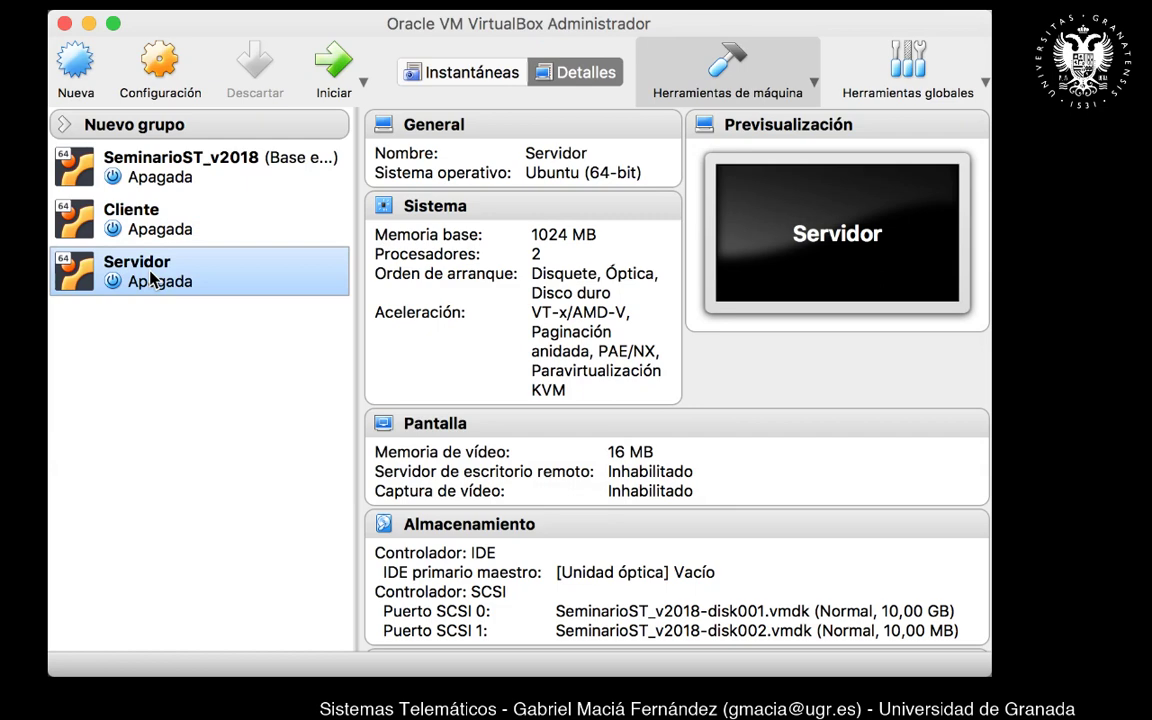
click(160, 60)
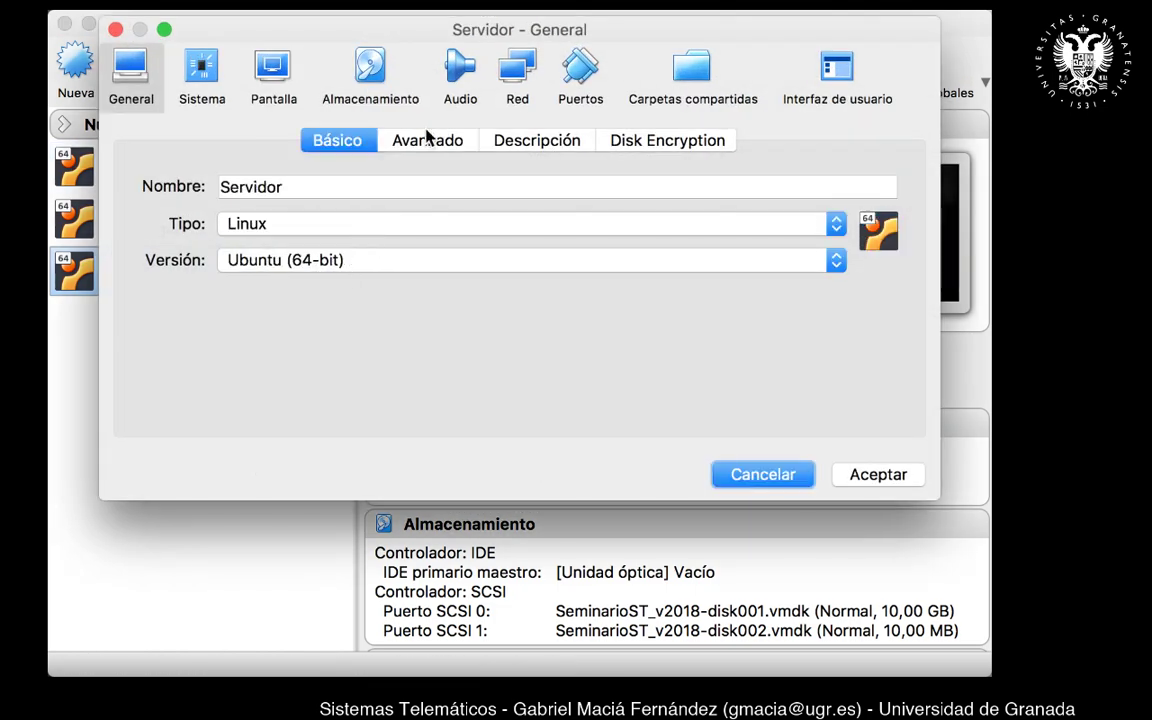
click(517, 85)
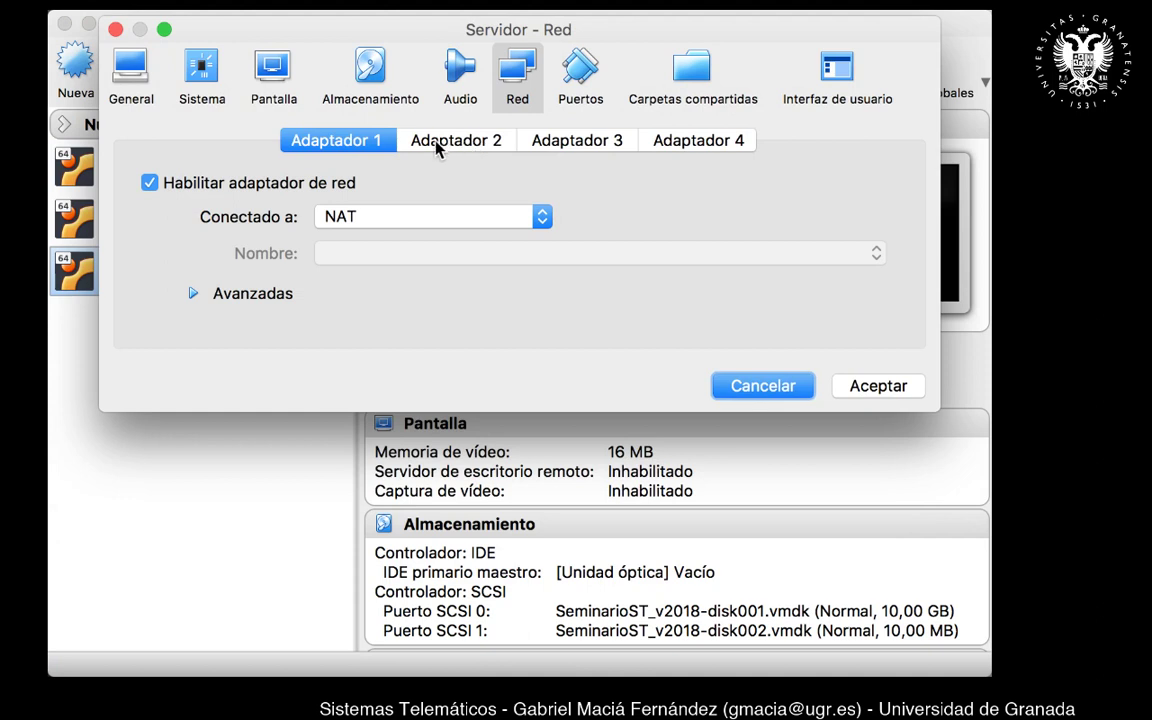
click(485, 140)
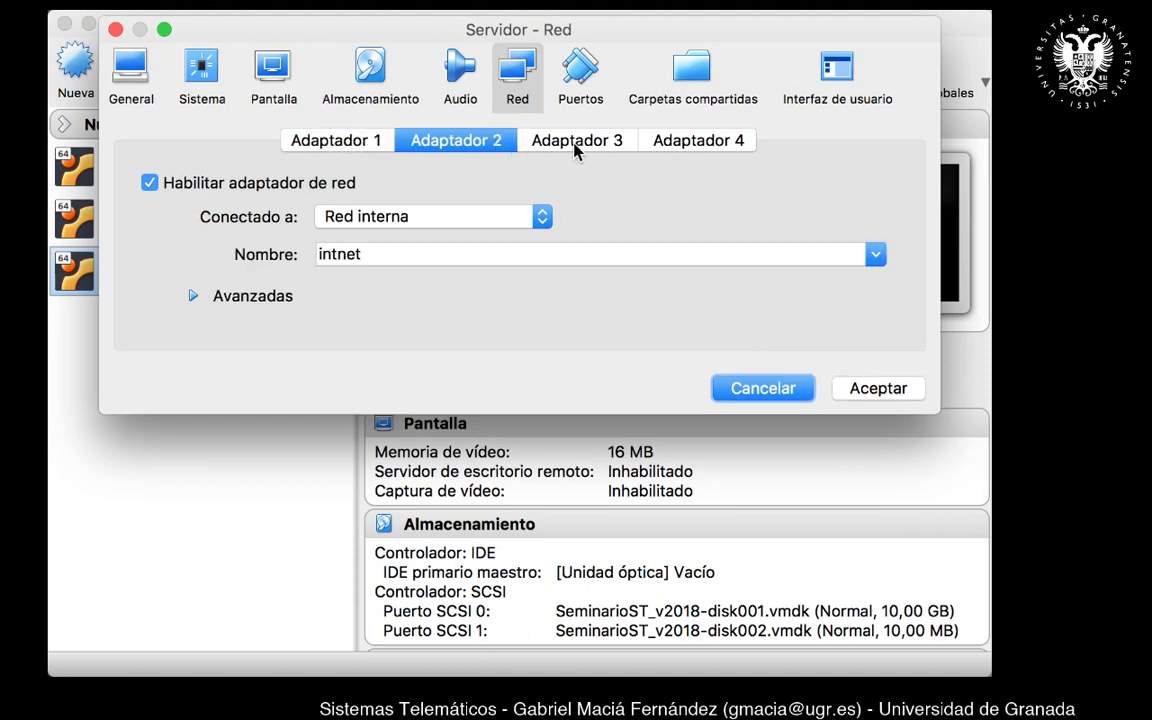
click(602, 143)
click(688, 145)
click(484, 146)
Step: Name the internal network of Servidor's Adaptador 2 seminario, accept the settings and select the Cliente machine
click(391, 257)
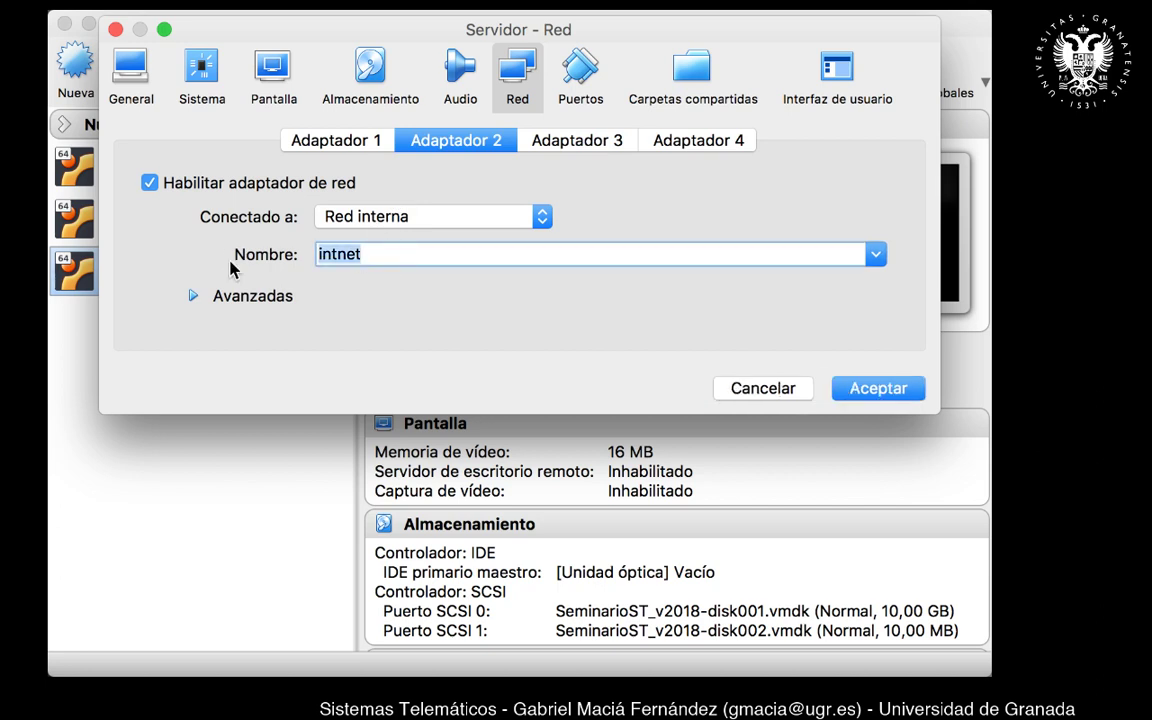
text(seminario)
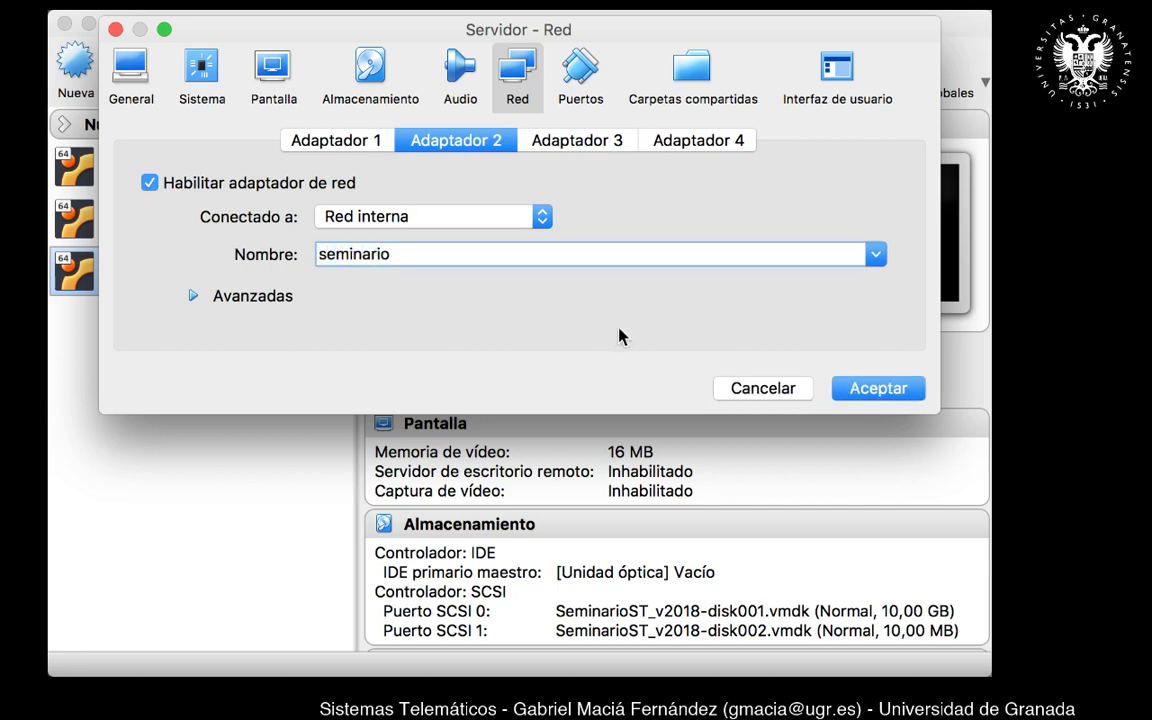
click(864, 391)
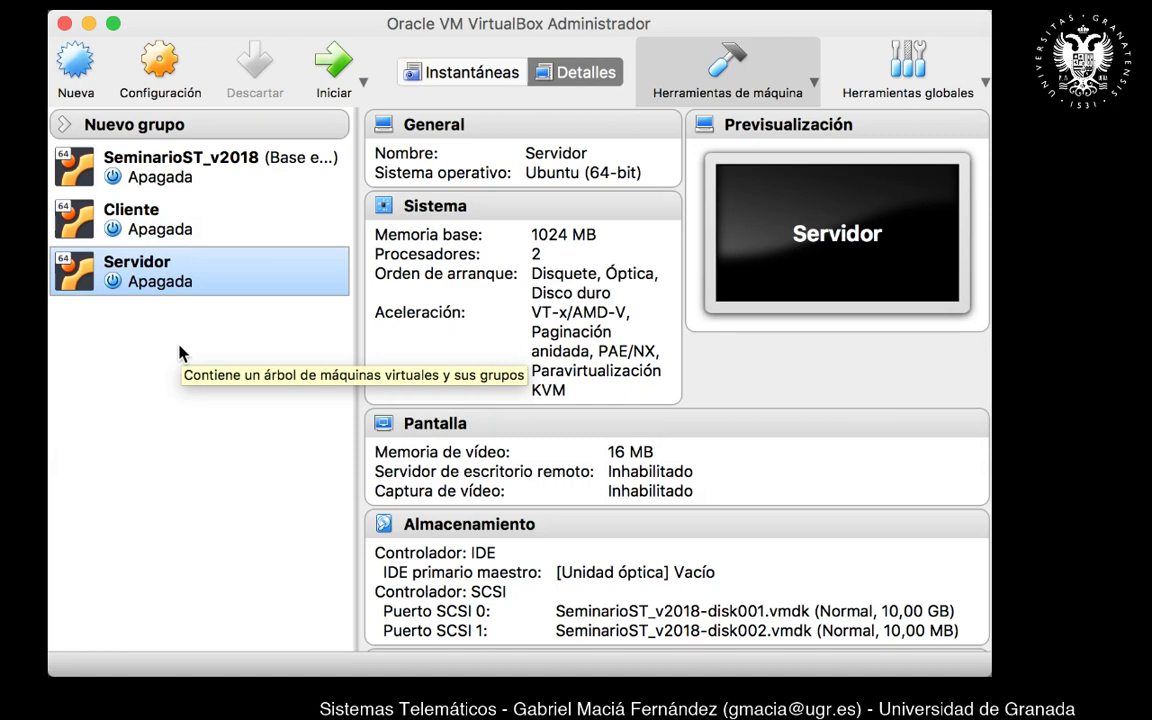
click(157, 230)
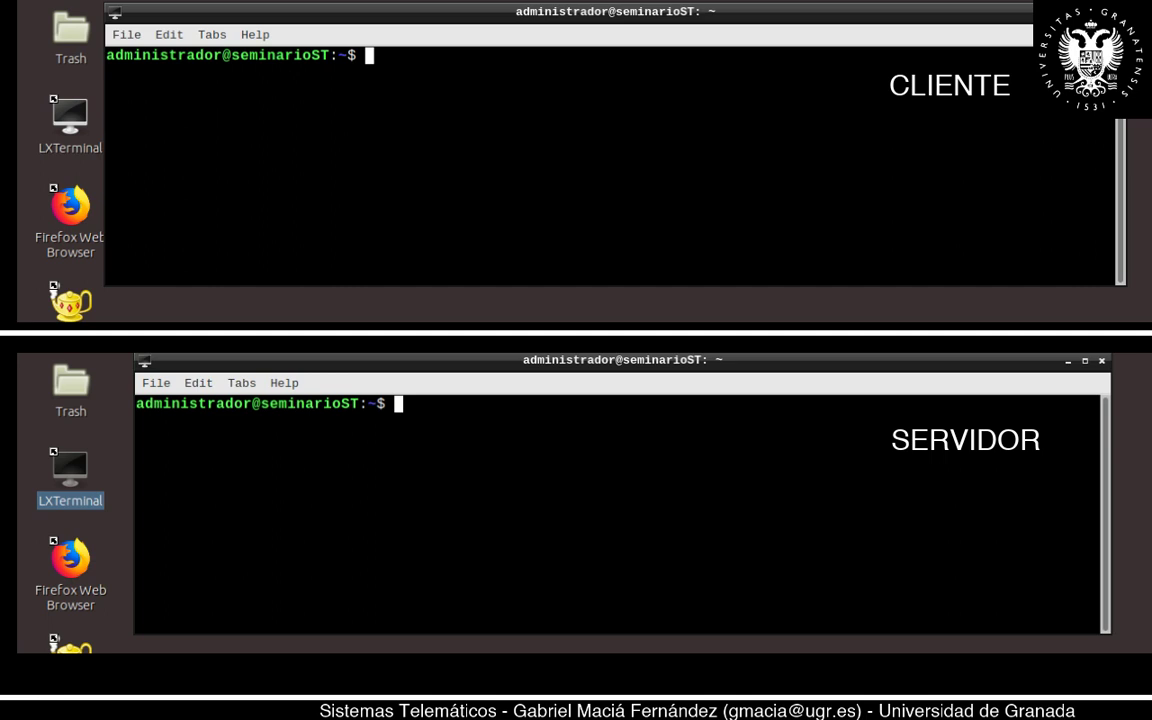
text(hostname)
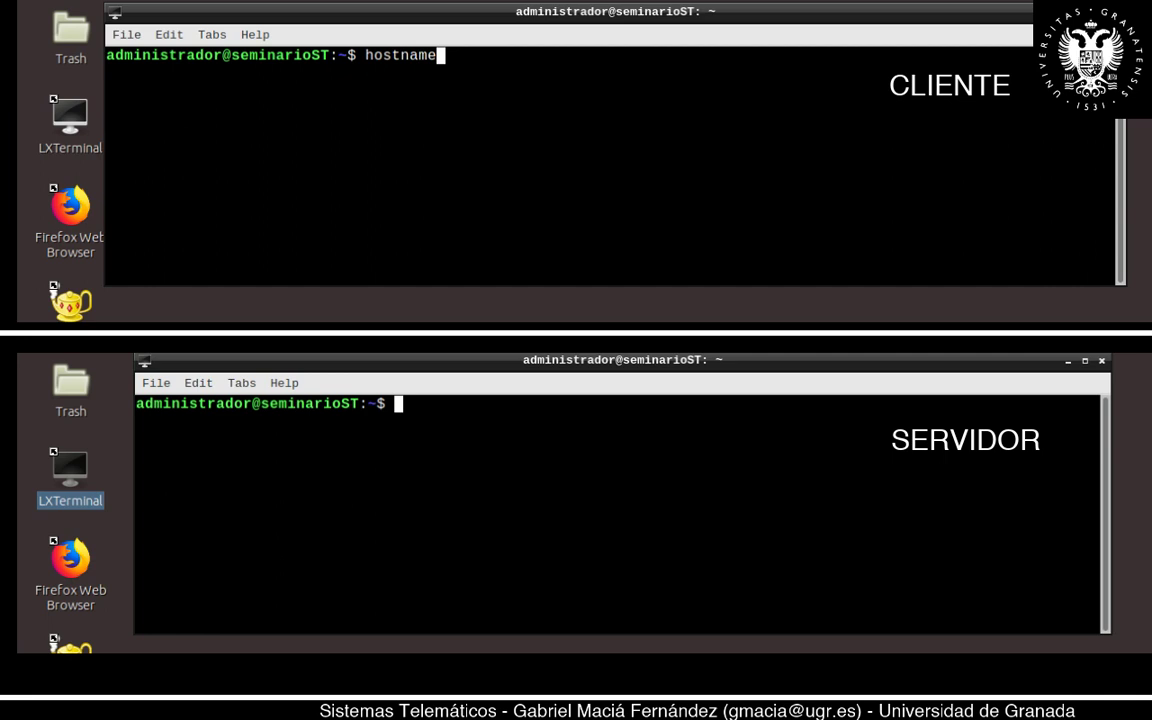
key(BackSpace)
key(BackSpace)
key(BackSpace)
key(BackSpace)
key(BackSpace)
key(BackSpace)
key(BackSpace)
key(BackSpace)
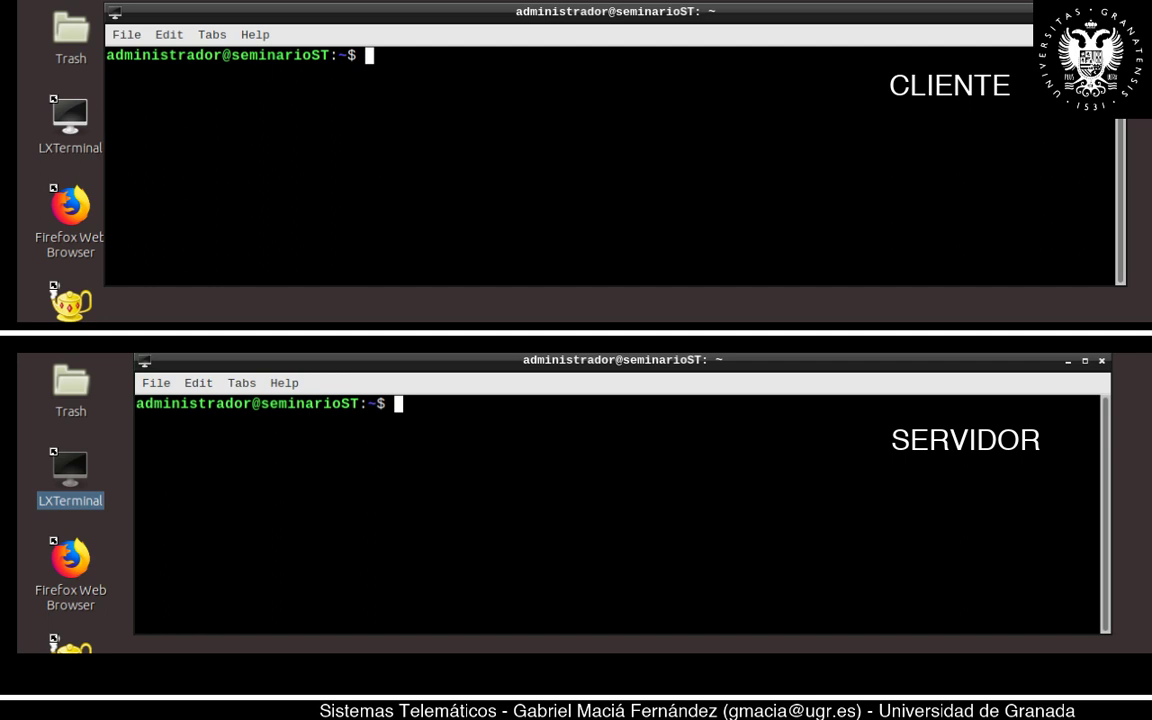
Step: Set the host name of the Cliente machine to cliente by running sudo hostname cliente in its terminal
text(sudo)
text(hostname)
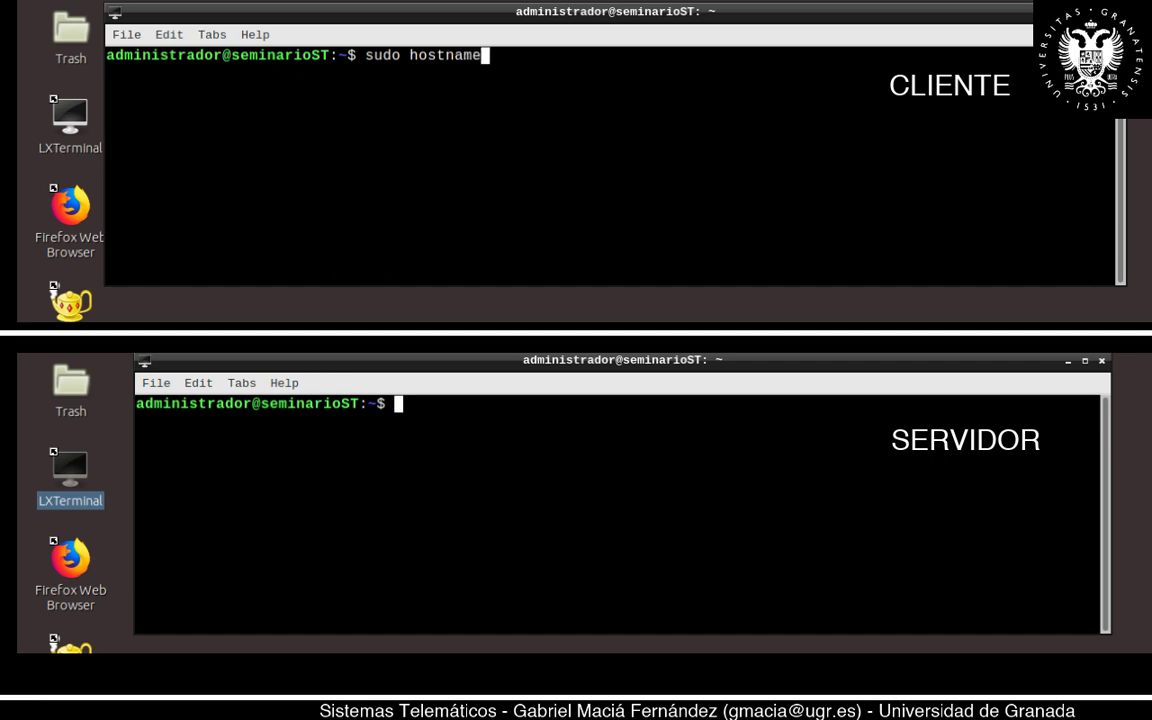
text( cliente)
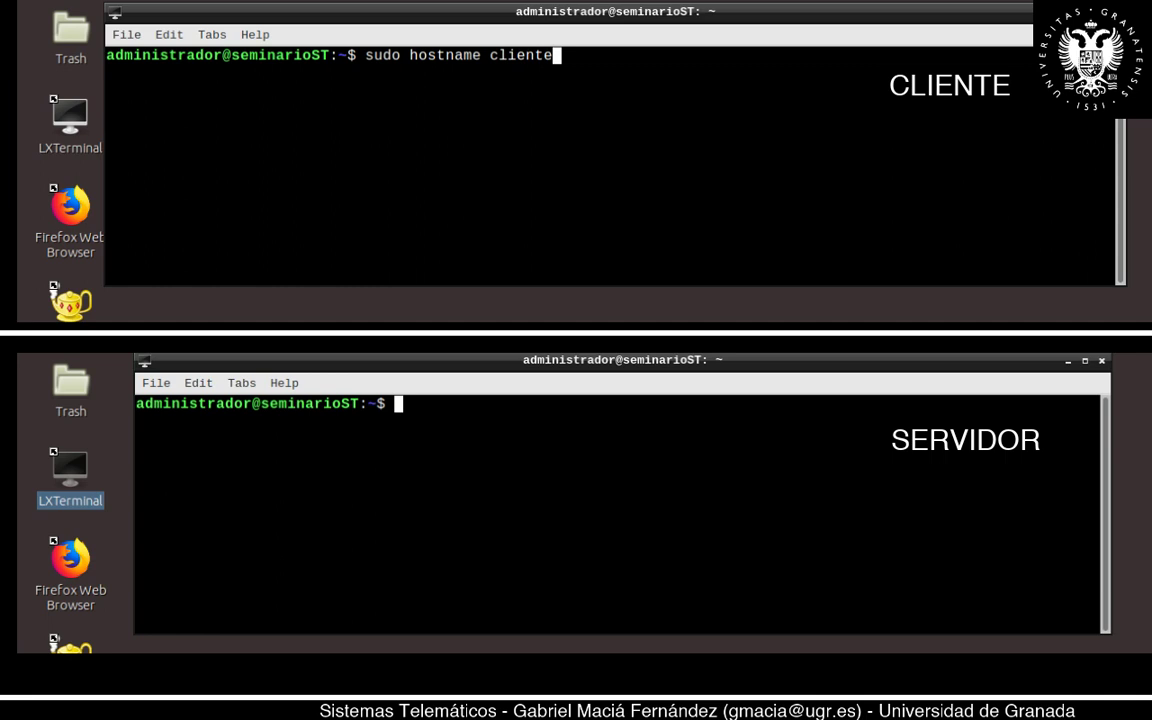
key(Return)
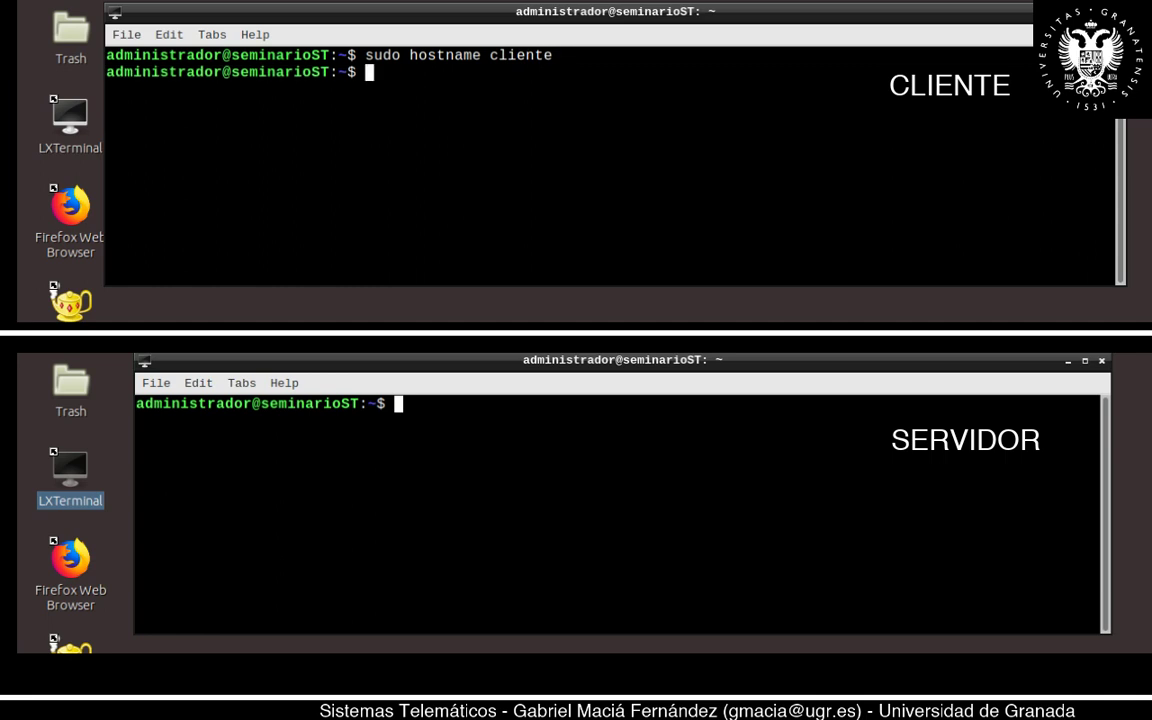